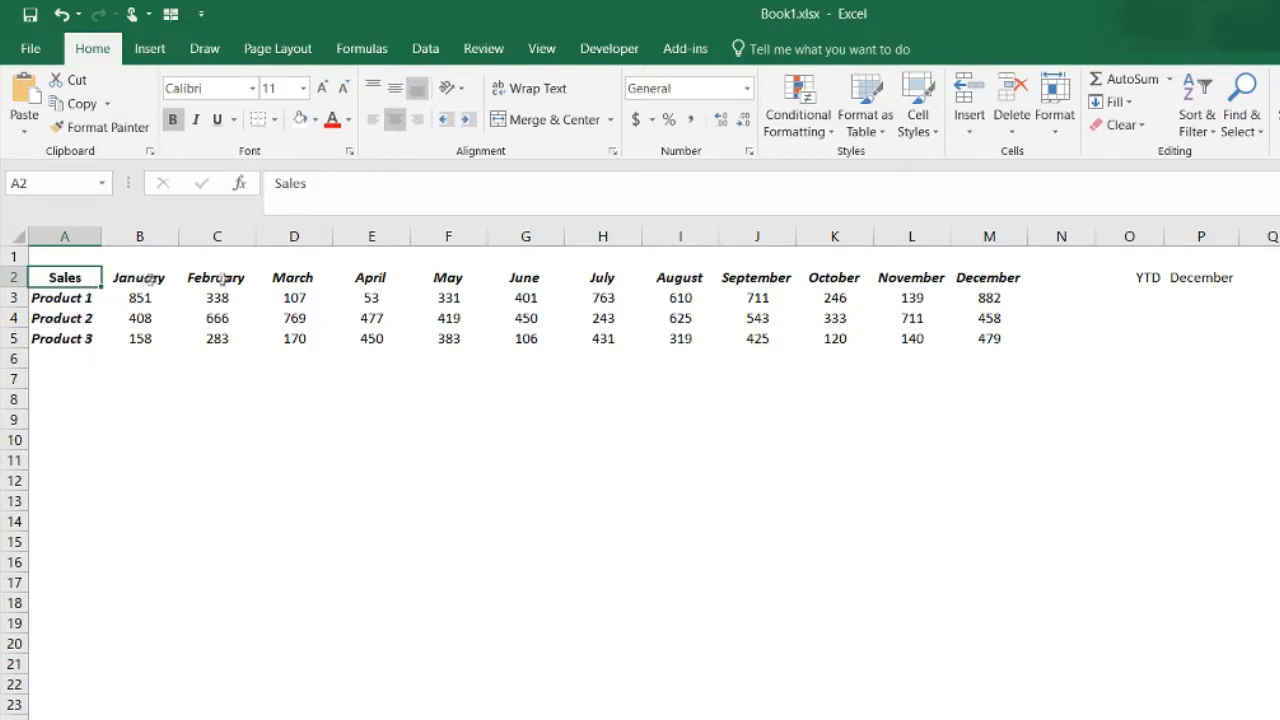
Enter a formula in P3 that sums the Product 1 sales from January to December, =SUM(B3:M3).
left_click(1198, 300)
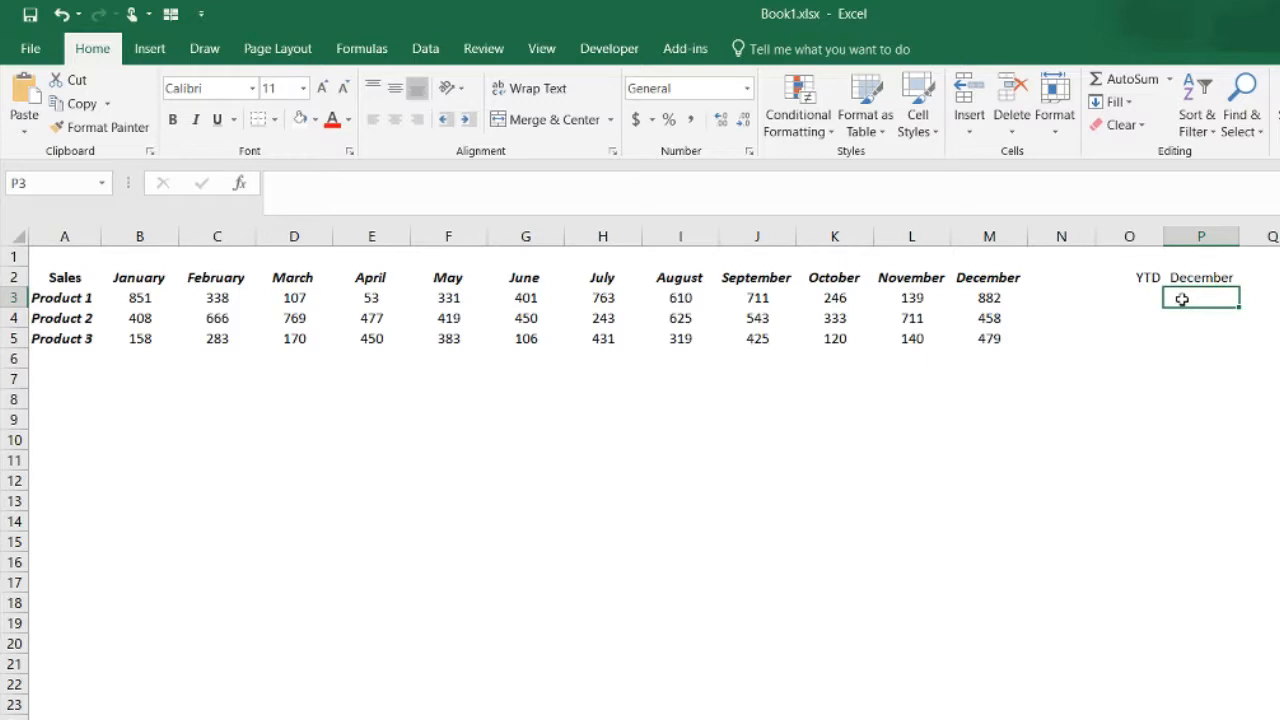
type("=Sum(")
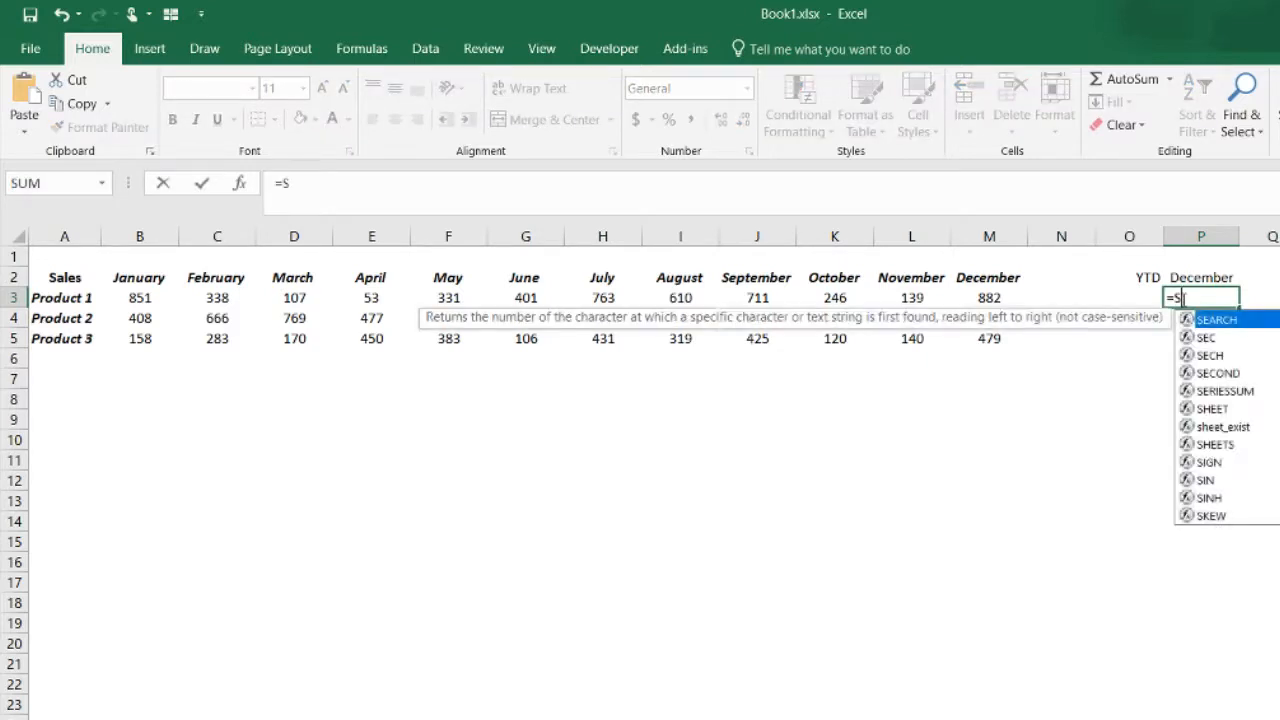
left_click_drag(139, 298, 1012, 297)
type(")")
key("Return")
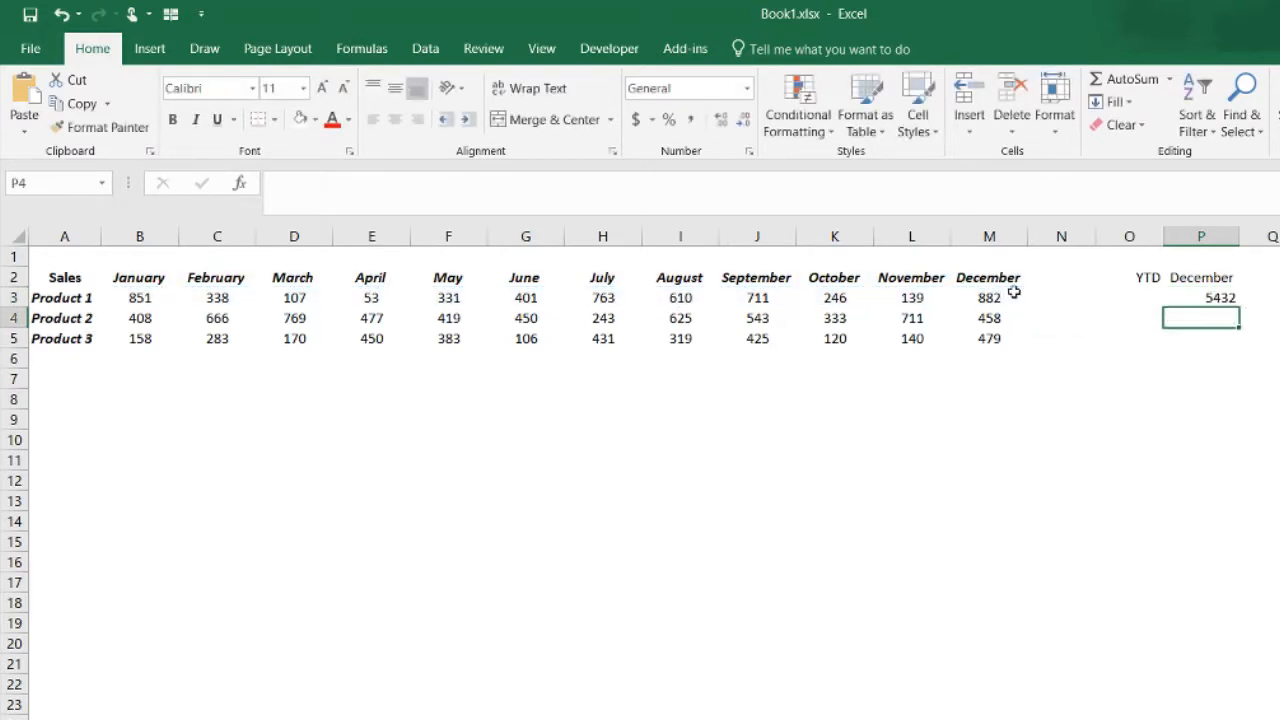
Choose November as the YTD month in P2 and shorten the summed range in P3 to B3:L3.
left_click(1222, 276)
left_click(1249, 277)
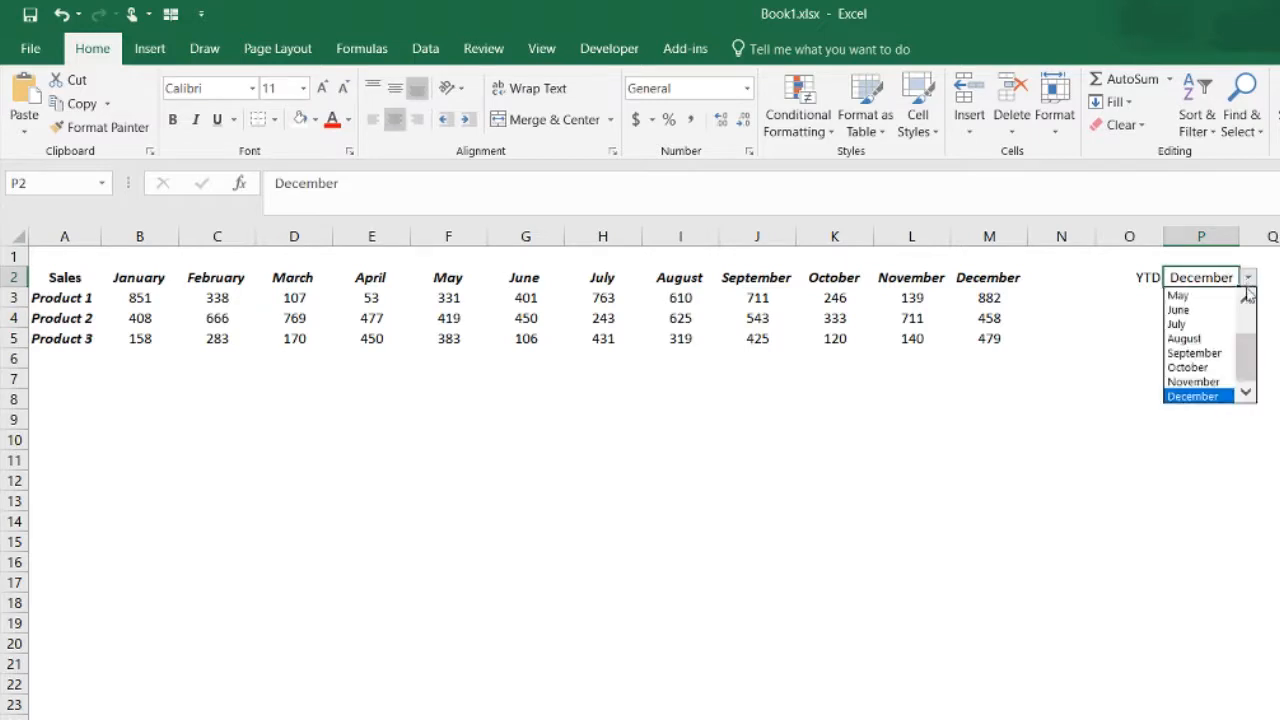
left_click(1195, 382)
left_click(1212, 298)
left_click(486, 188)
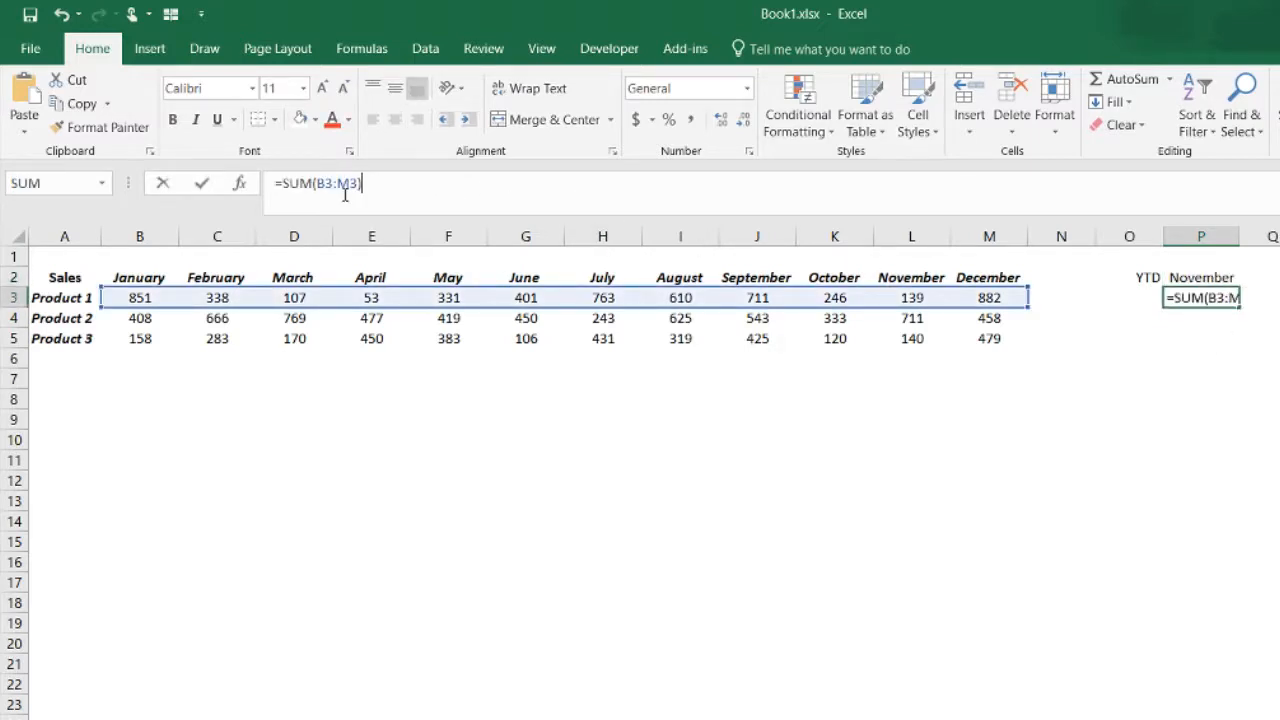
left_click_drag(1019, 313, 956, 298)
key("Return")
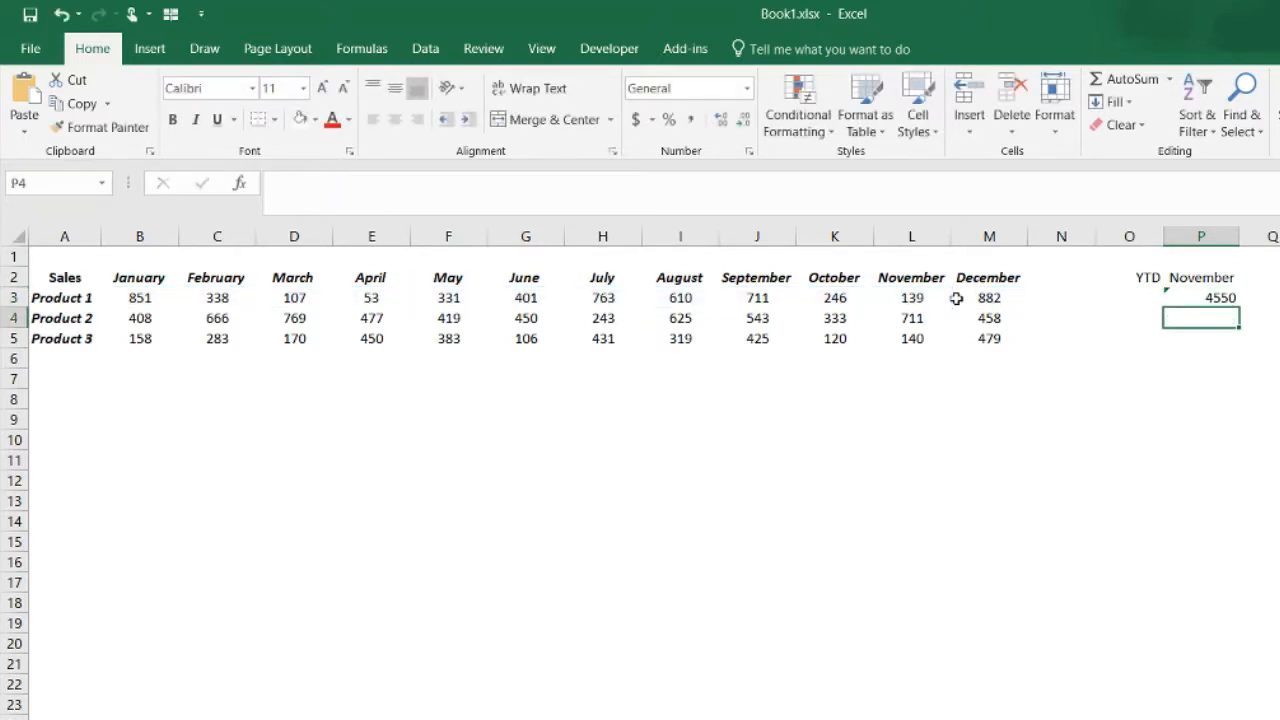
Choose December as the YTD month in P2 and extend the summed range in P3 to B3:M3.
left_click(1222, 297)
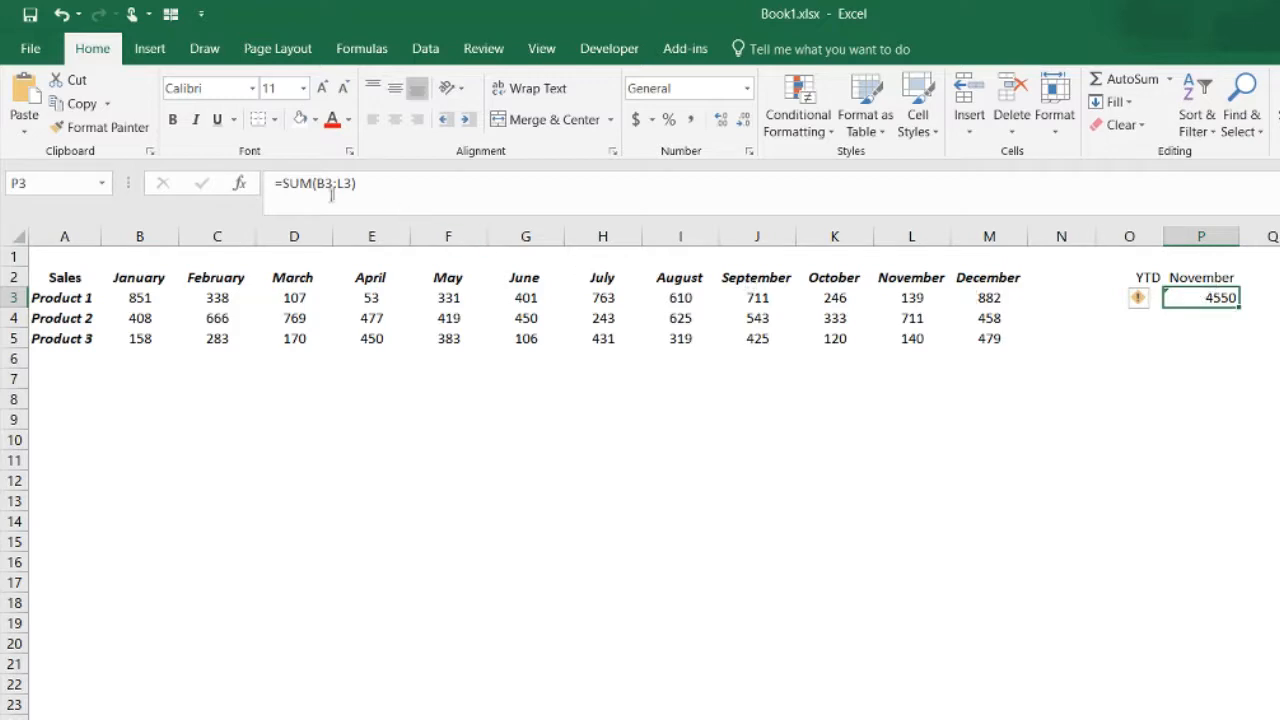
left_click(1228, 278)
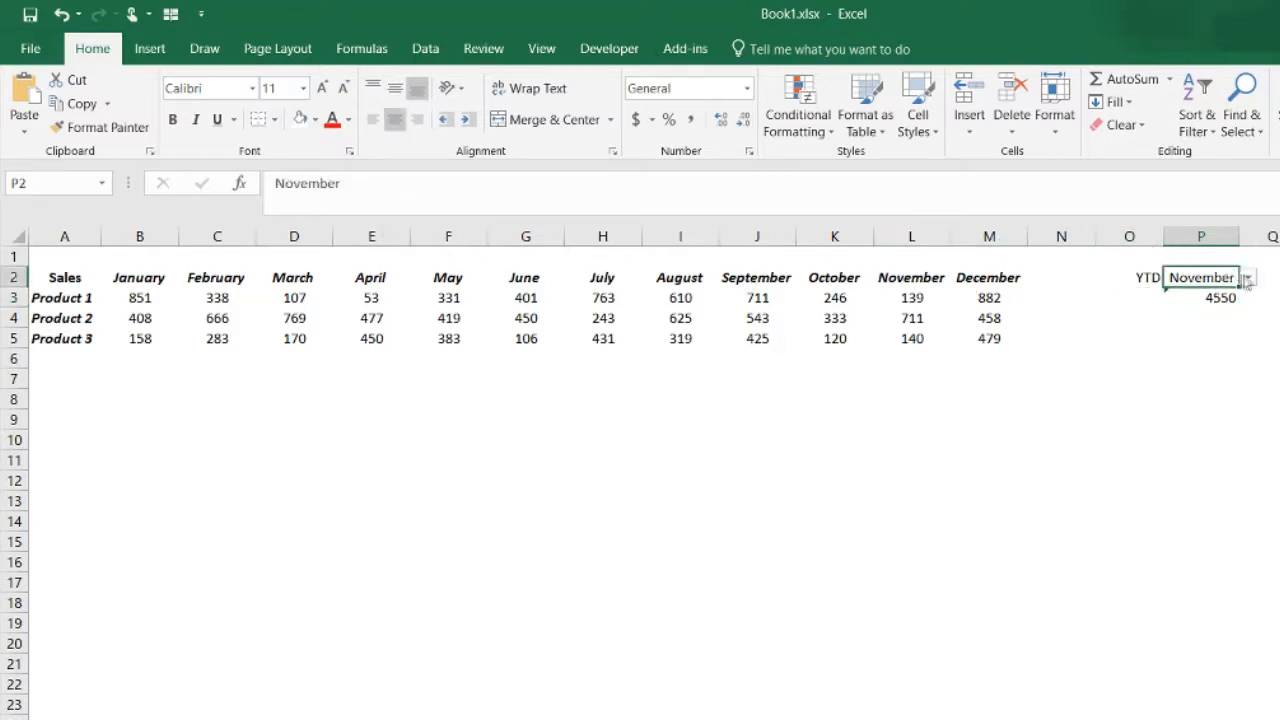
left_click(1248, 279)
left_click(1212, 393)
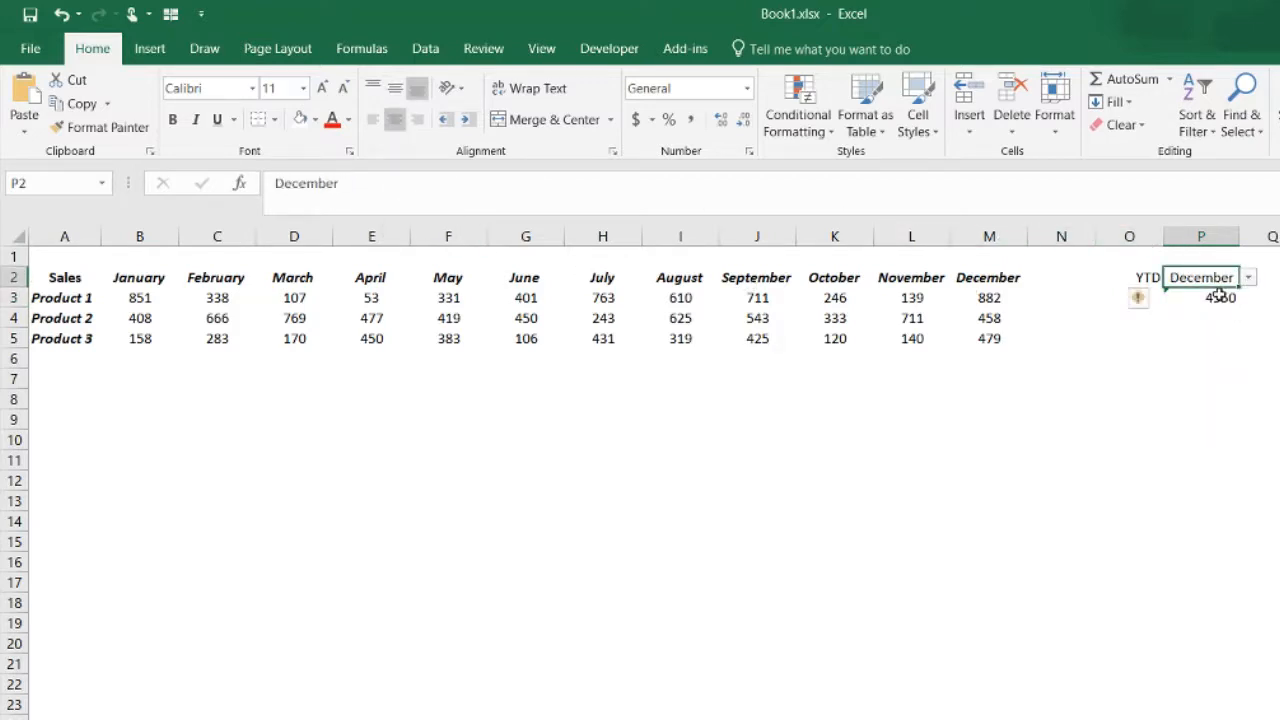
left_click(1216, 297)
left_click(342, 183)
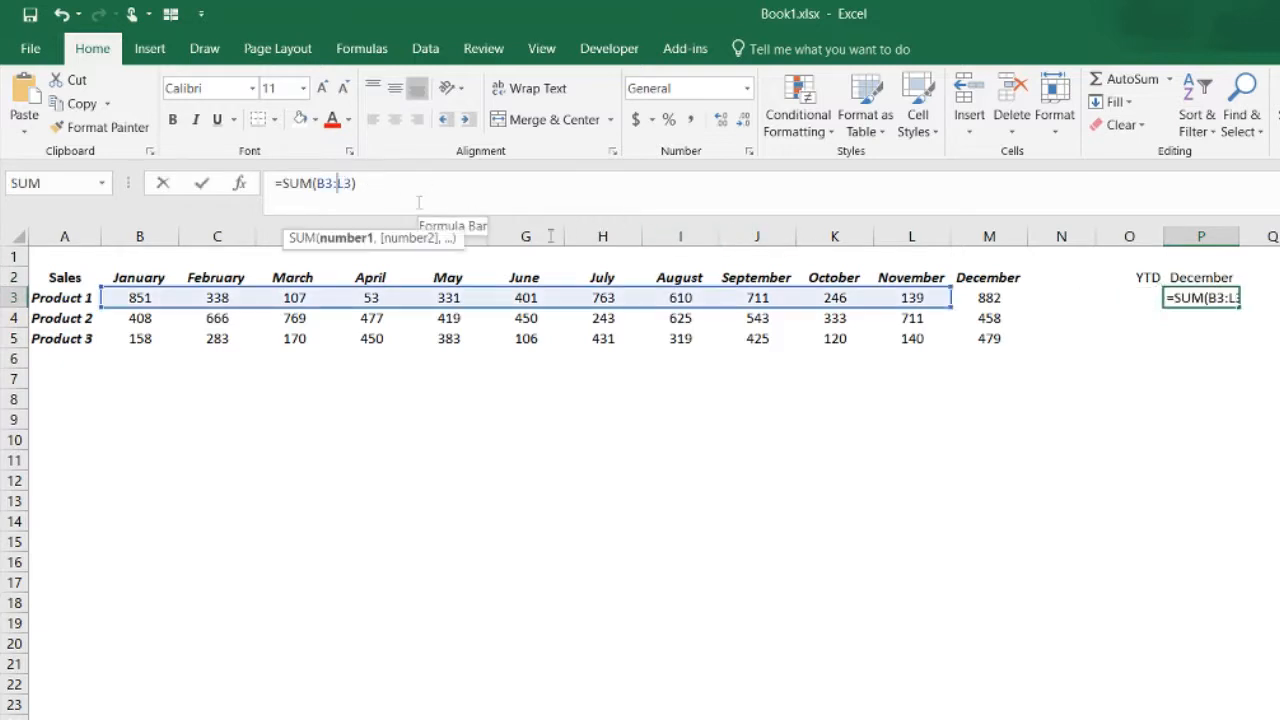
left_click_drag(953, 308, 1025, 300)
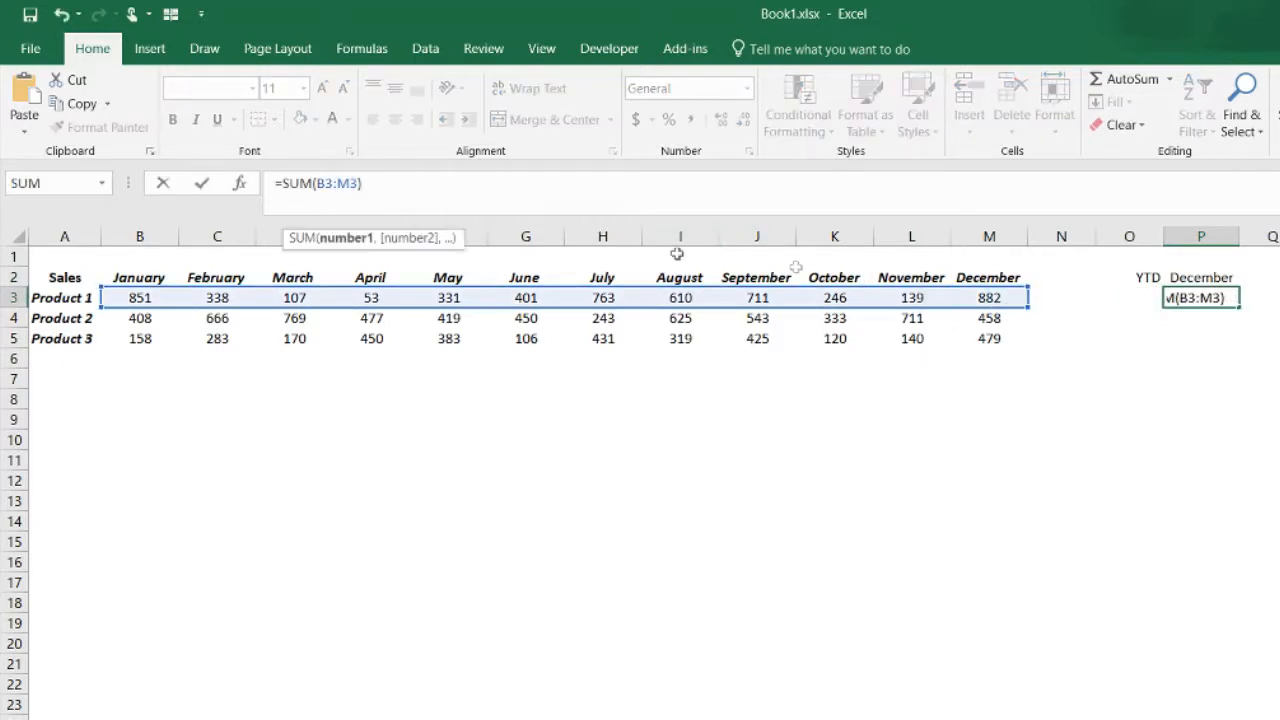
Wrap the summed range in P3 in an INDIRECT function as text, giving =SUM(INDIRECT("B3:M3")).
left_click(316, 184)
type("in")
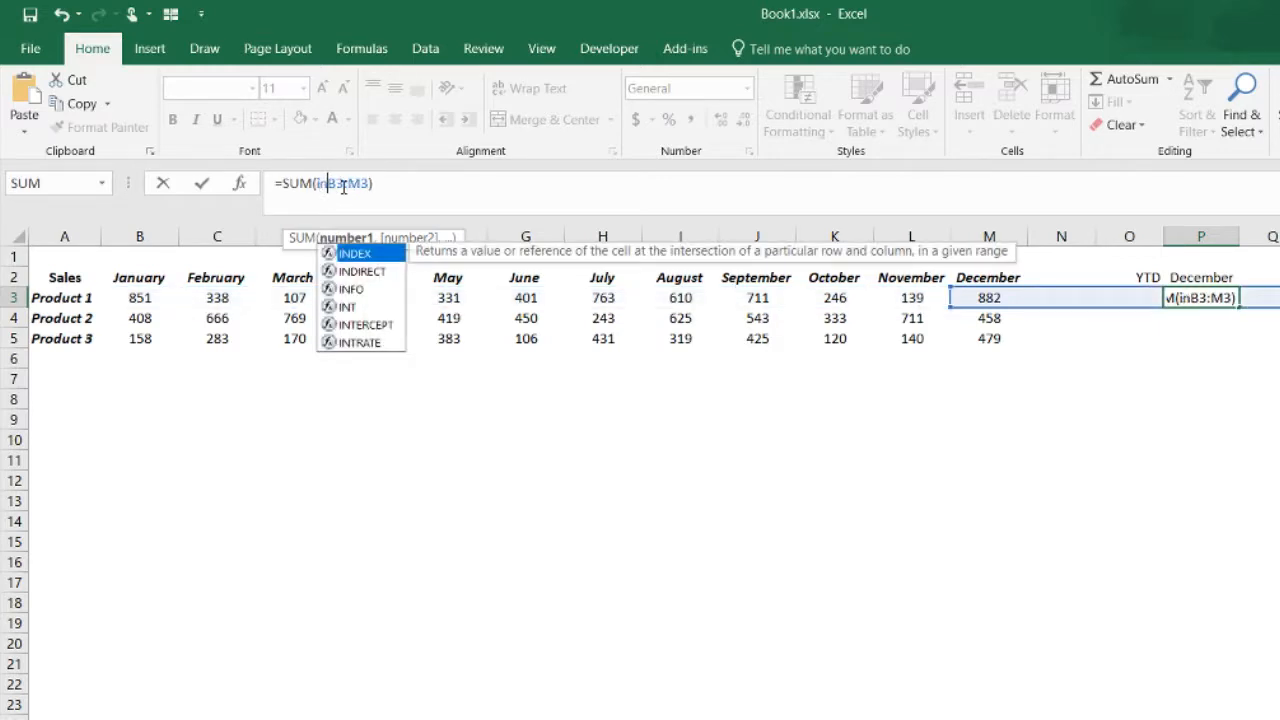
type("direct")
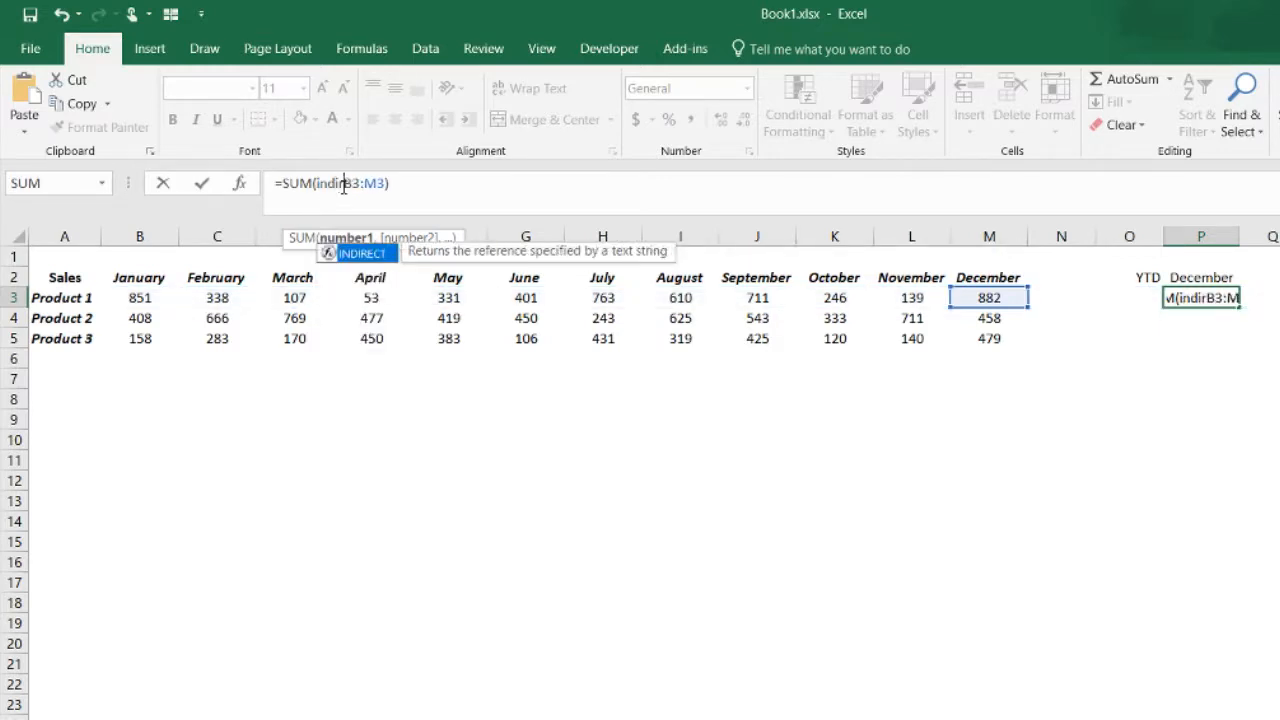
type("(")
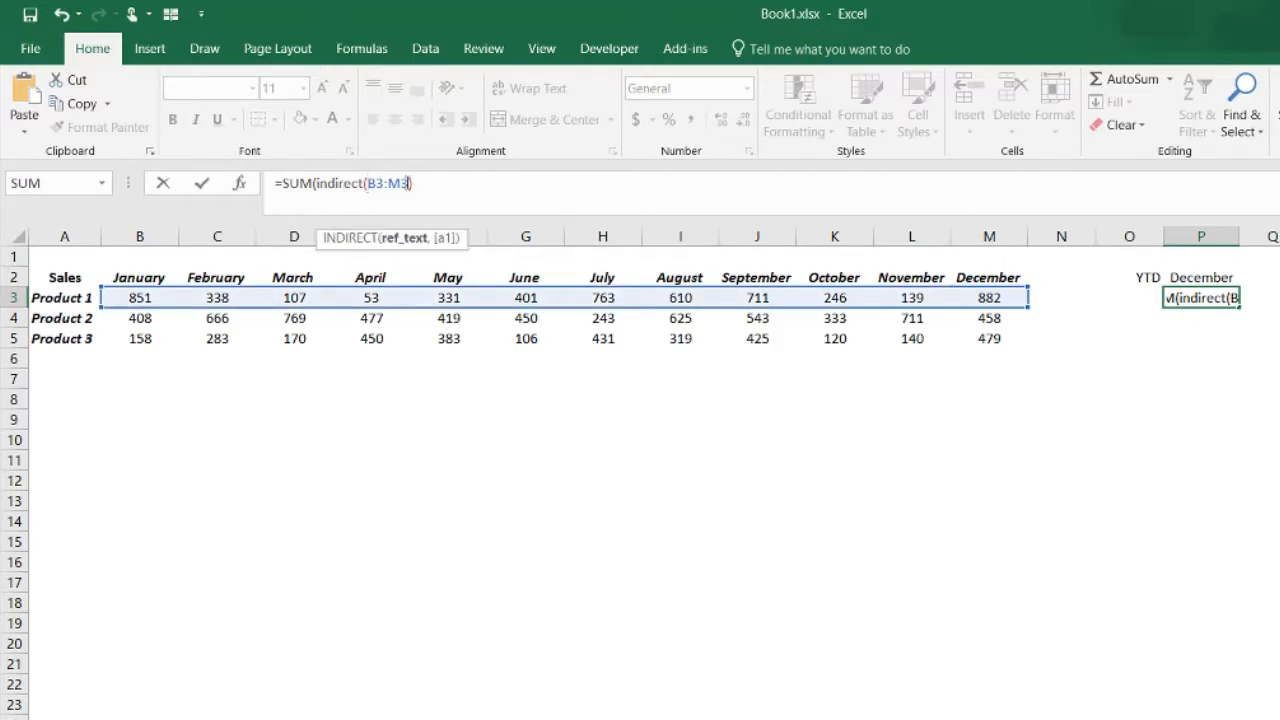
type("\"")
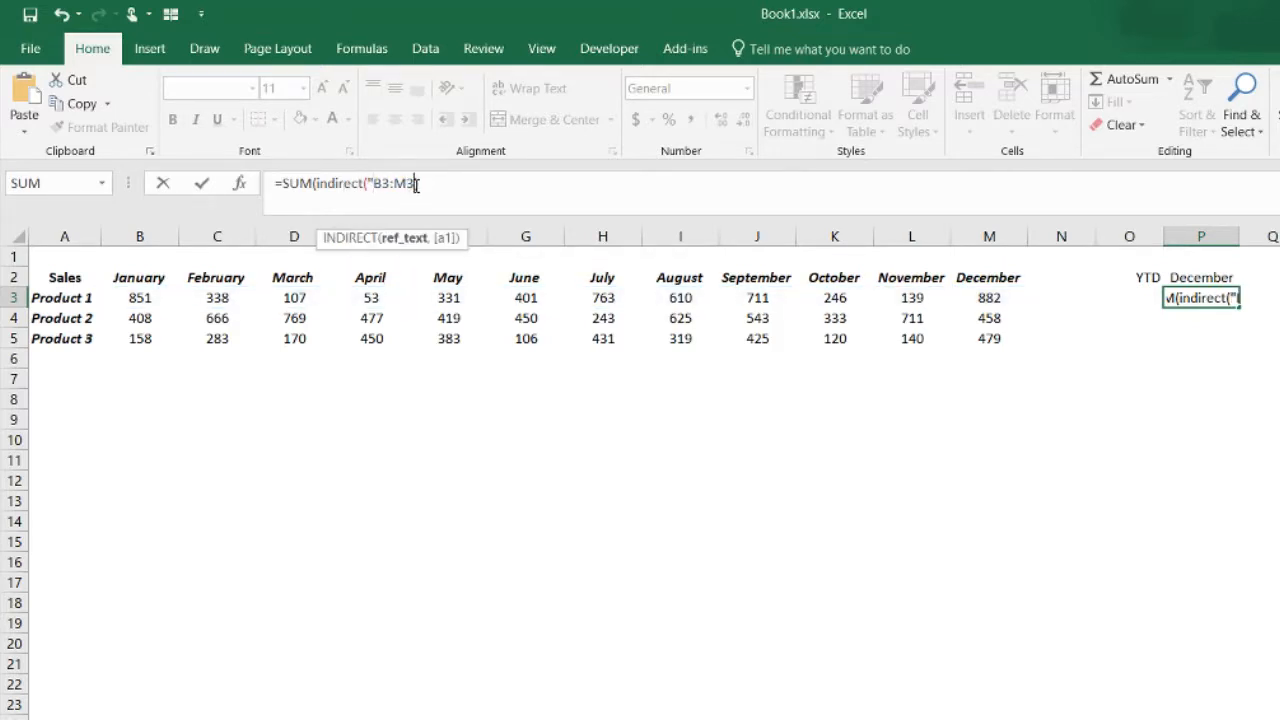
type("\")")
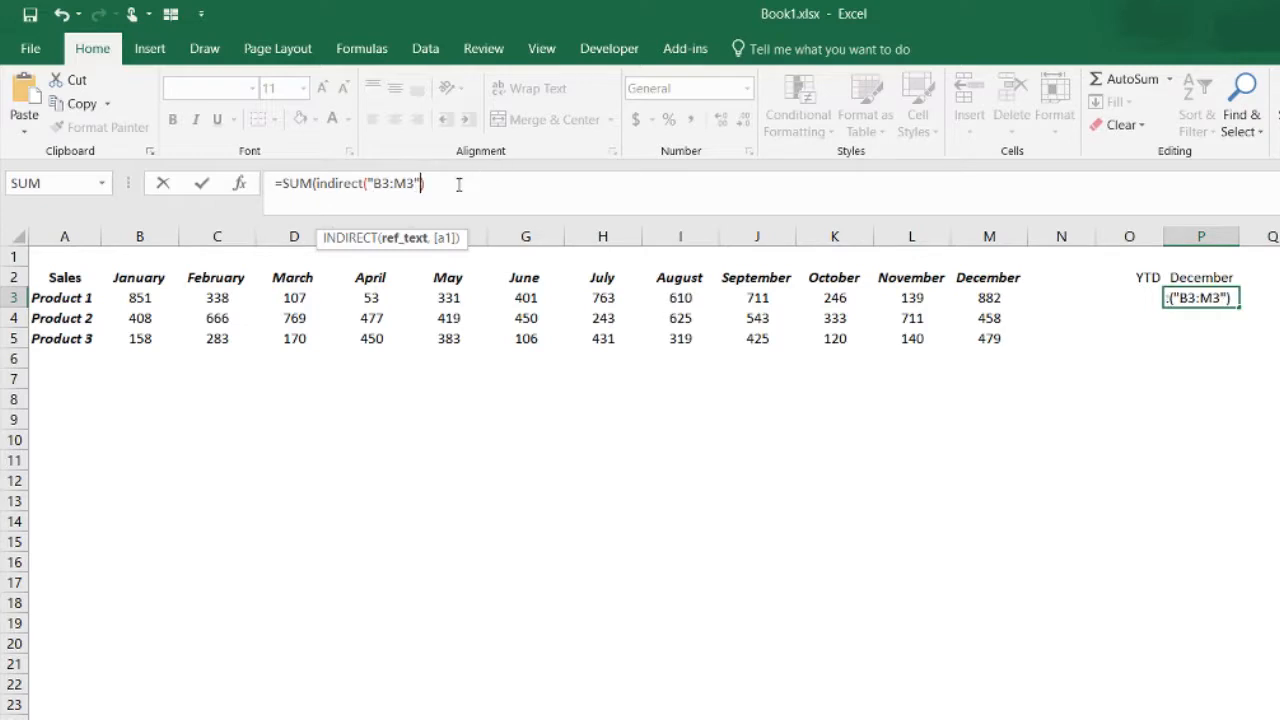
type(")")
key("Return")
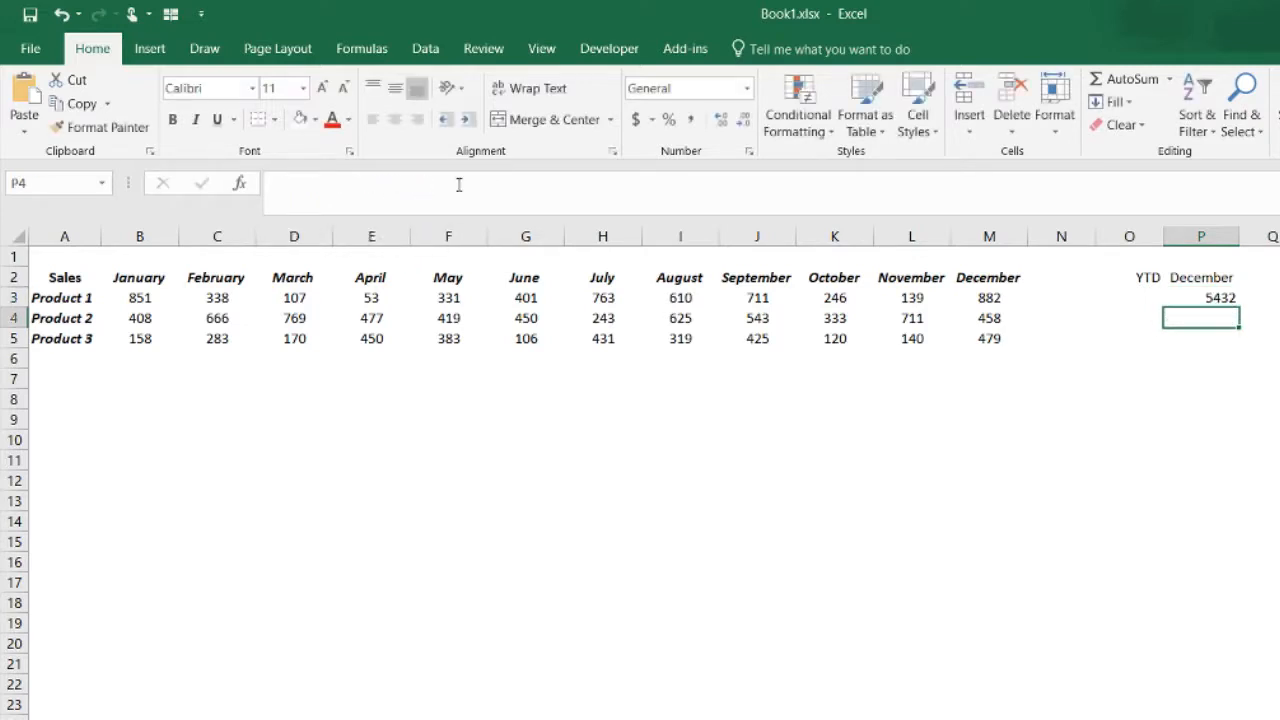
In the P3 formula, close the text after "B" and replace the starting row number 3 with ROW(A3).
left_click(1212, 298)
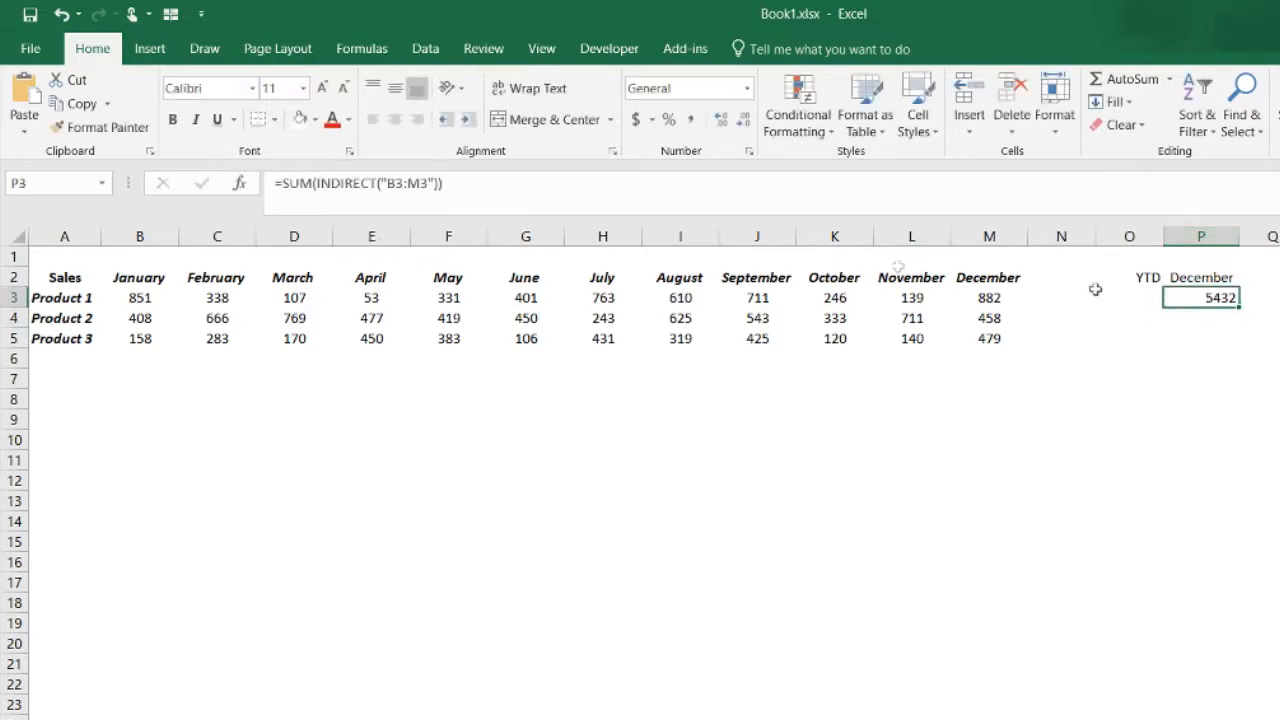
left_click(397, 183)
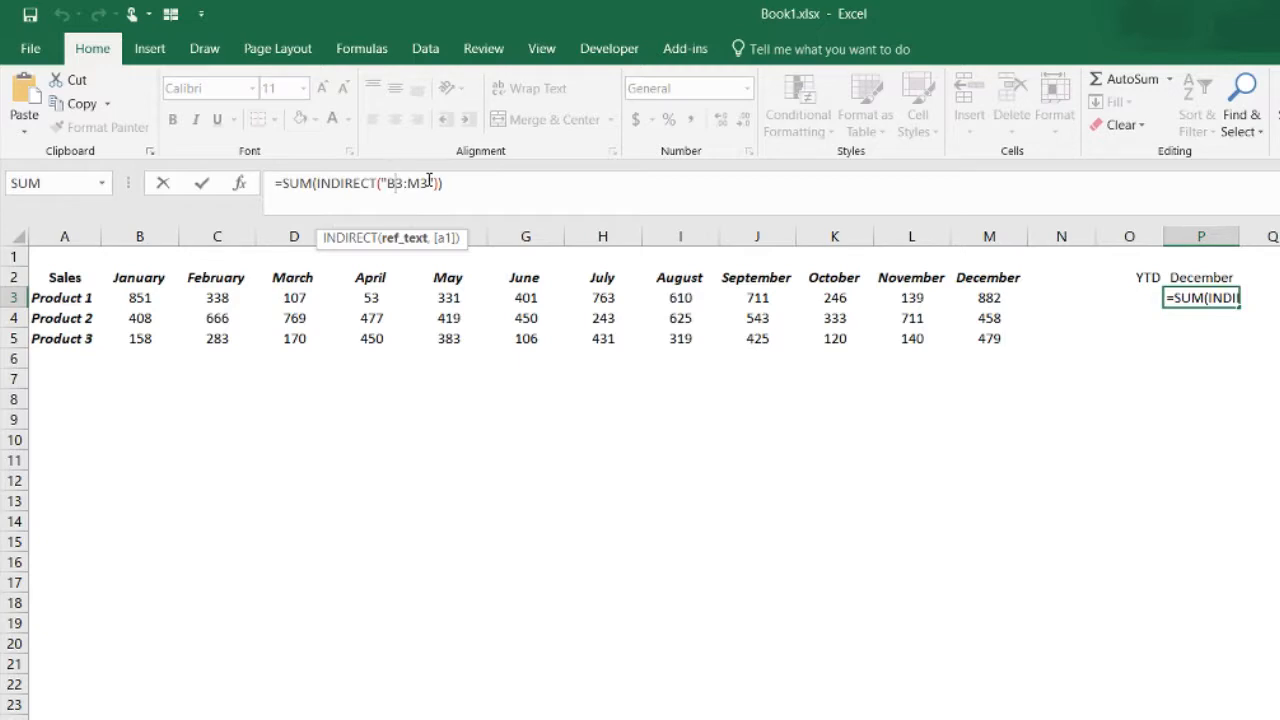
type("\"")
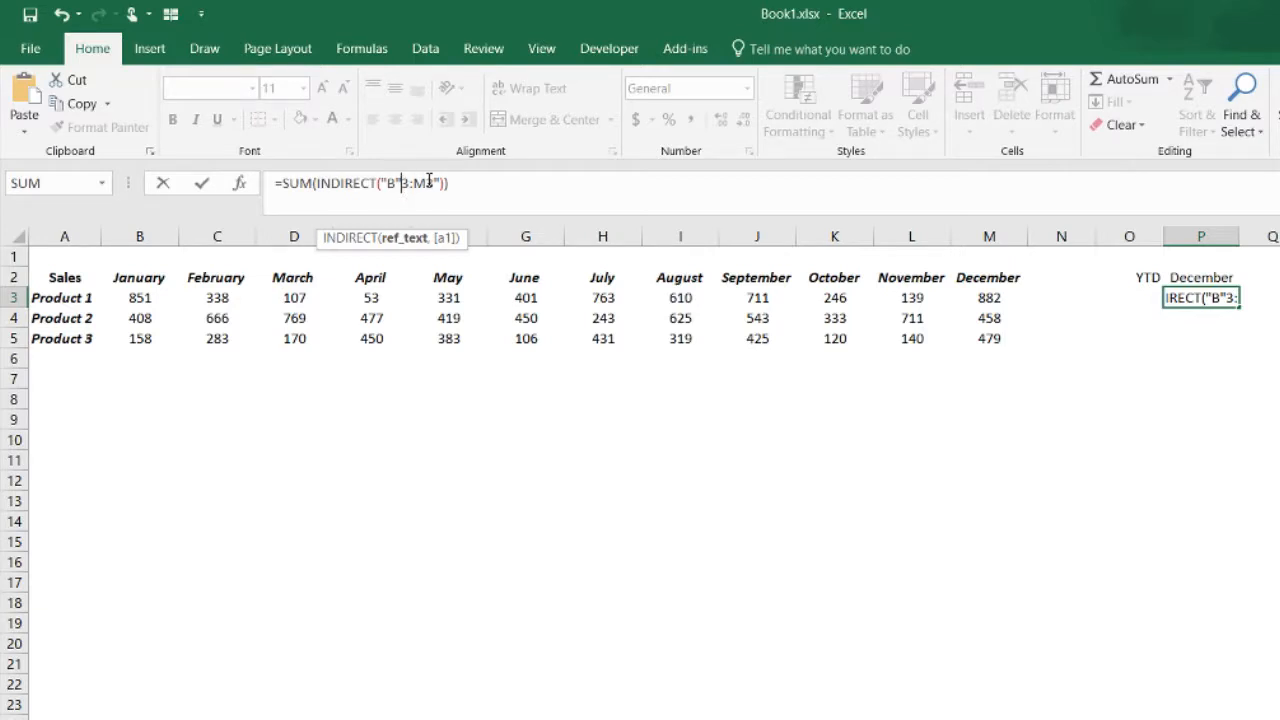
key("BackSpace")
key("BackSpace")
type("row(")
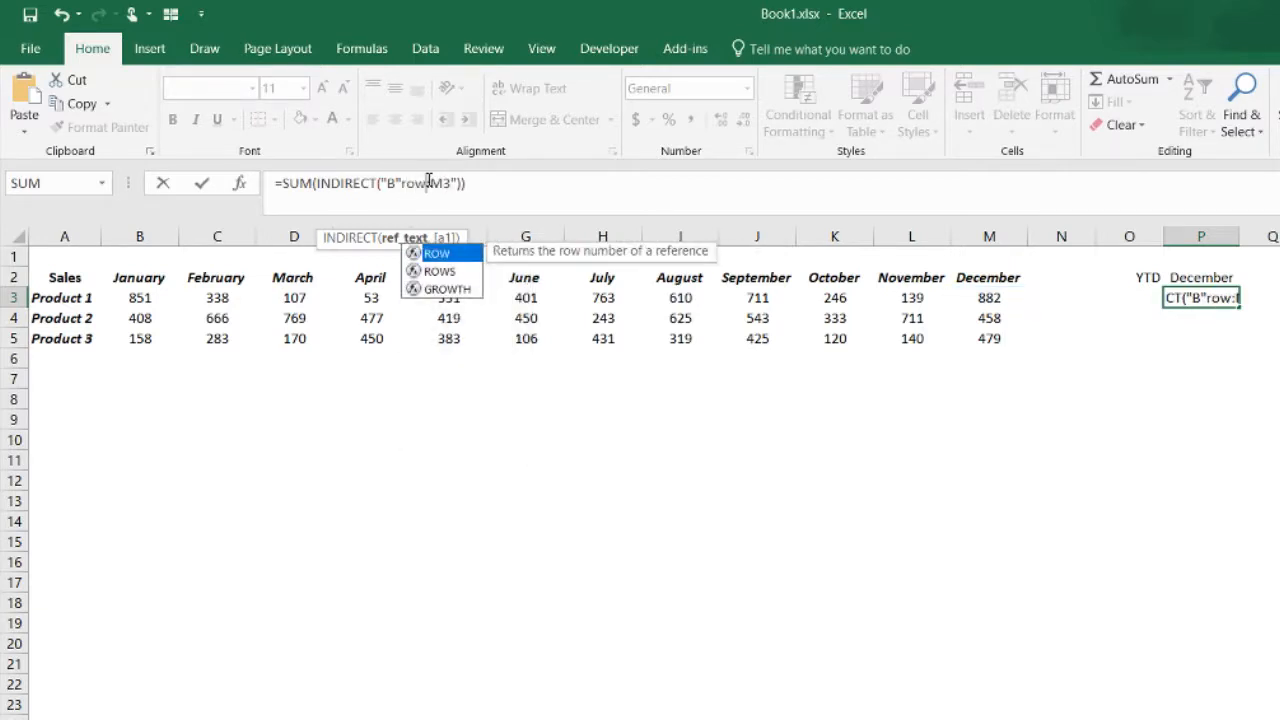
left_click(76, 300)
type(")")
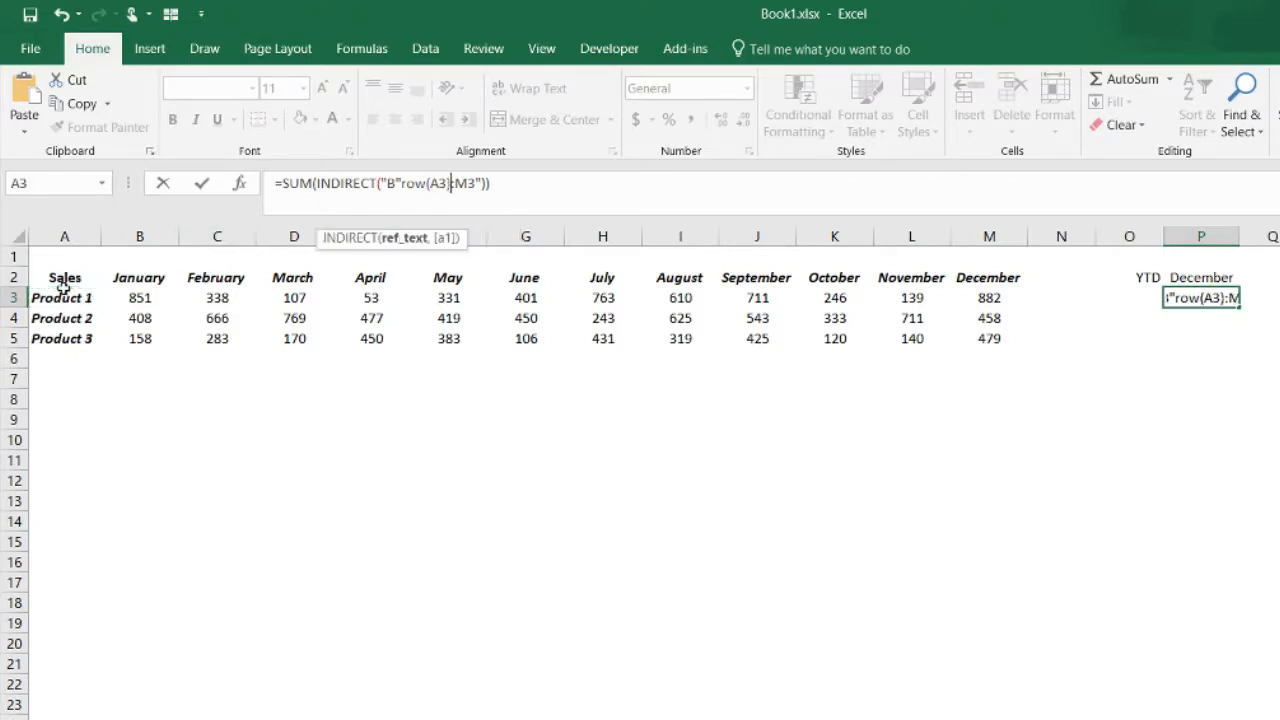
Join ROW(A3) to "B" and ":M3" with ampersands and commit the formula as =SUM(INDIRECT("B"&ROW(A3)&":M3")).
type("&")
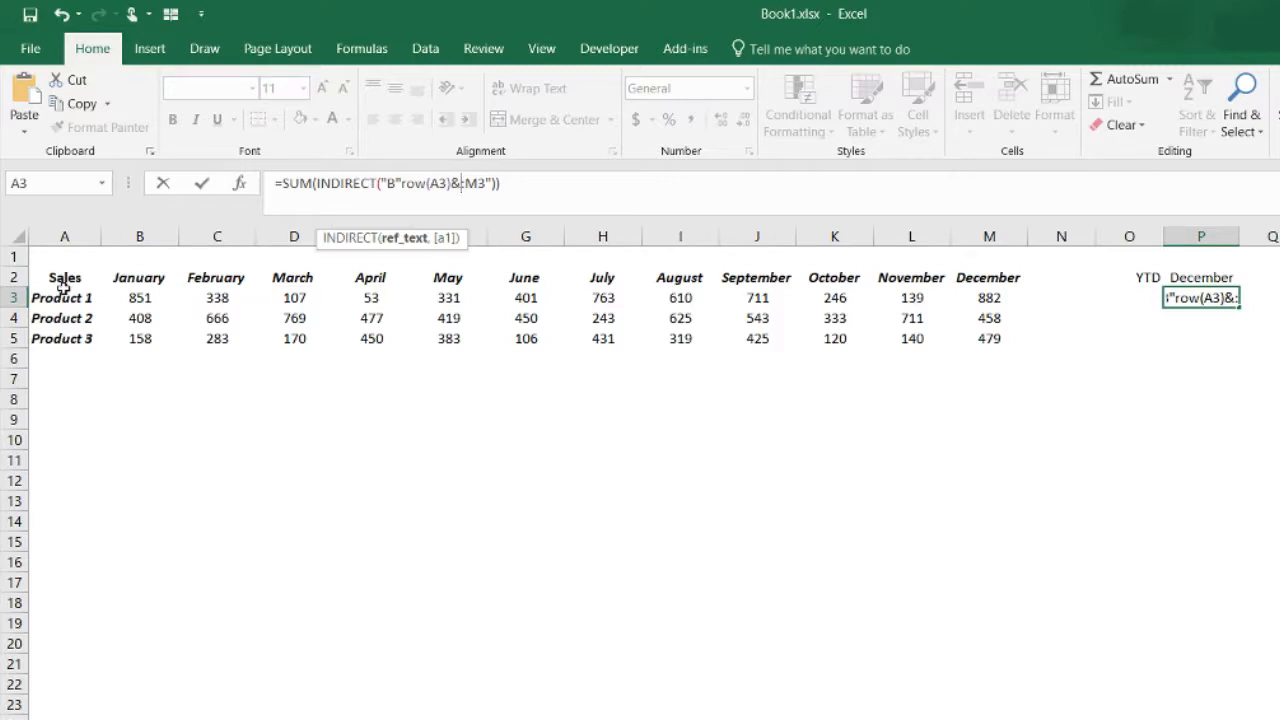
left_click(410, 185)
type("&")
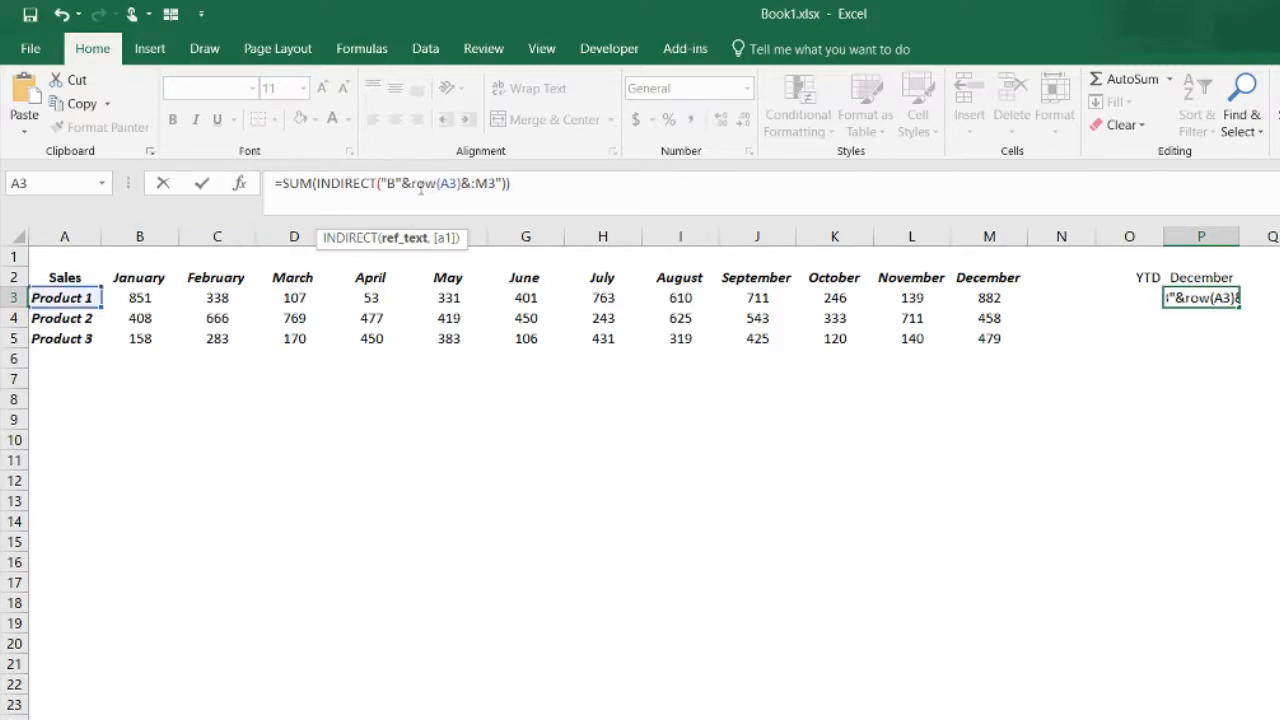
type("\"")
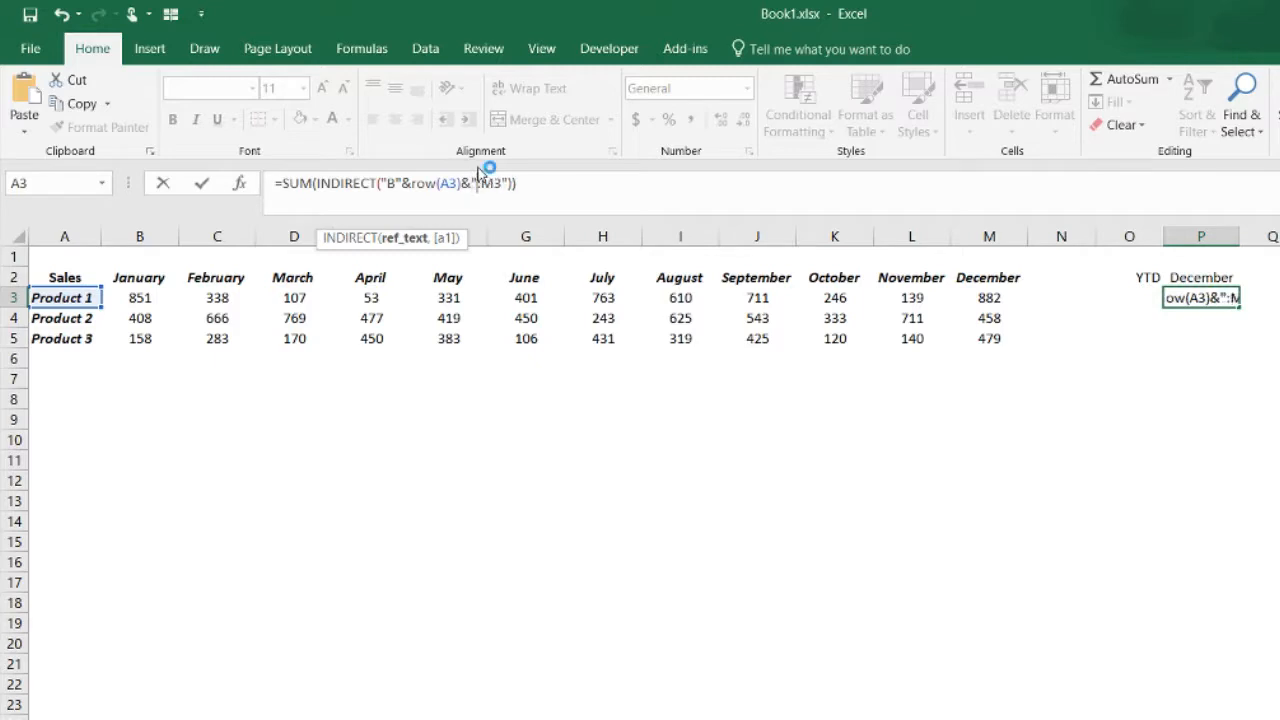
left_click(543, 180)
key("ctrl+Return")
In the P3 formula, remove M3 from the reference text and append an ADDRESS function with an ampersand.
left_click(1224, 297)
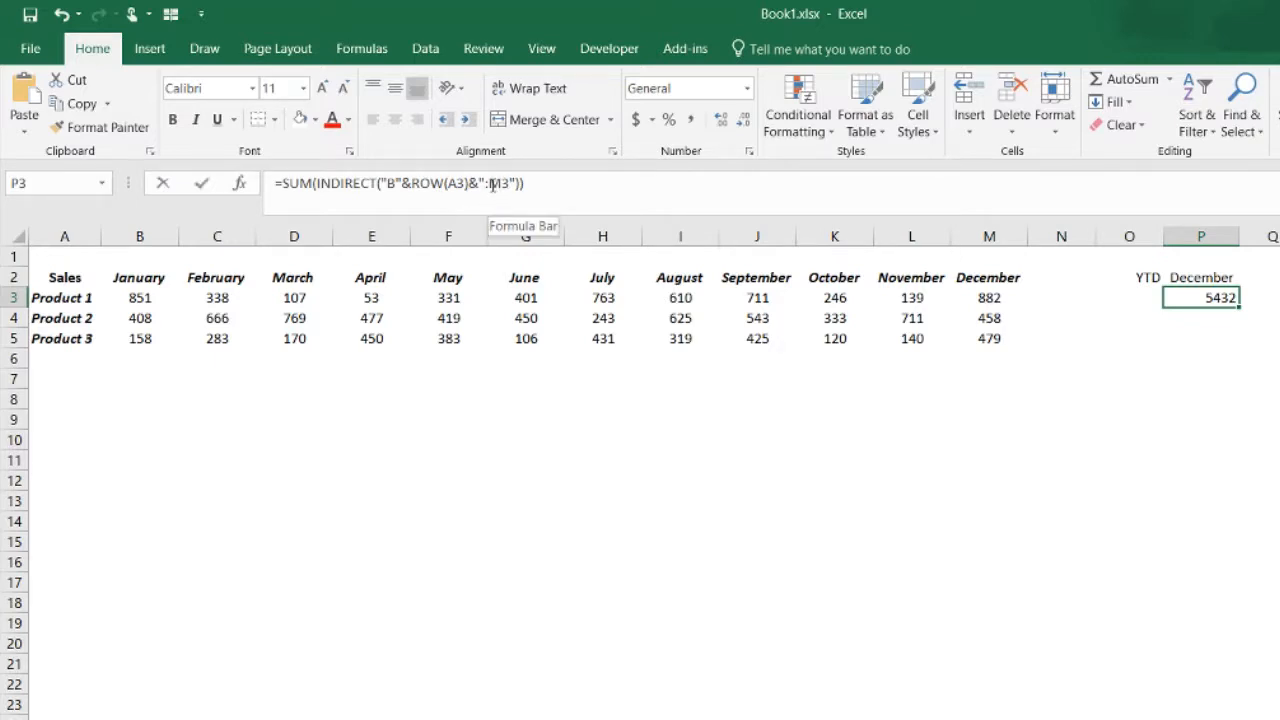
double_click(492, 183)
key("BackSpace")
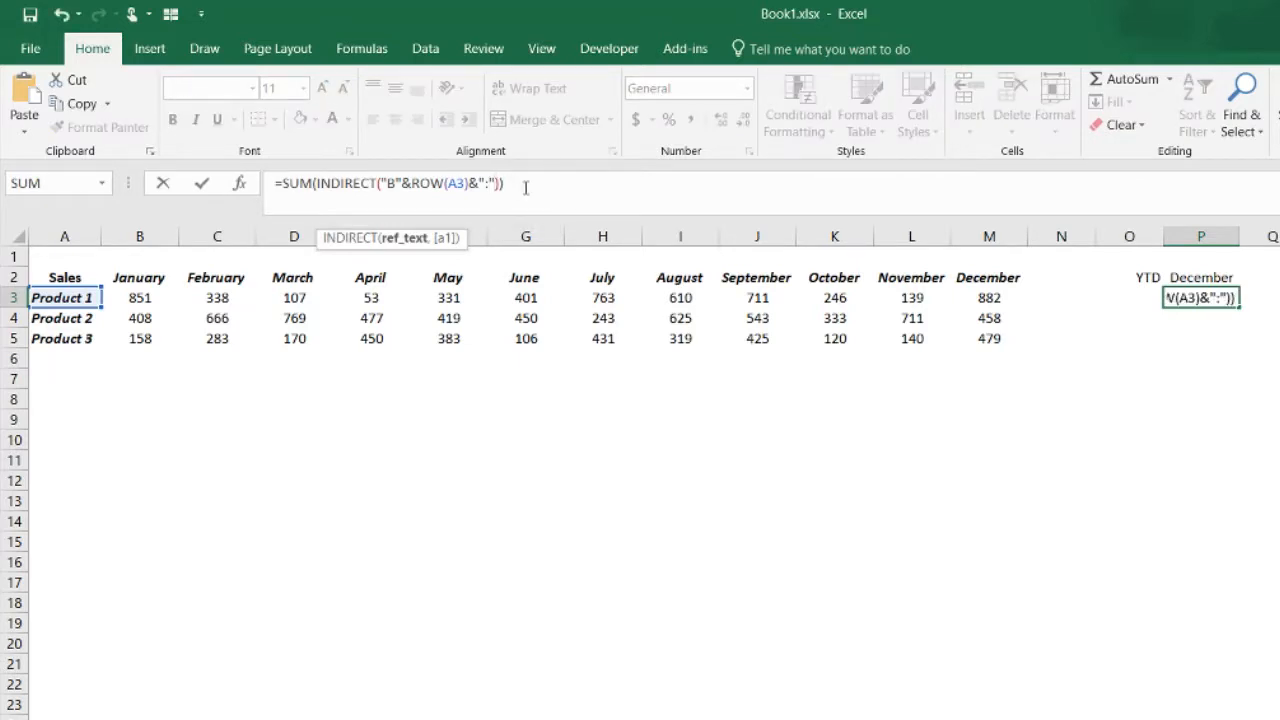
type("&")
type("address")
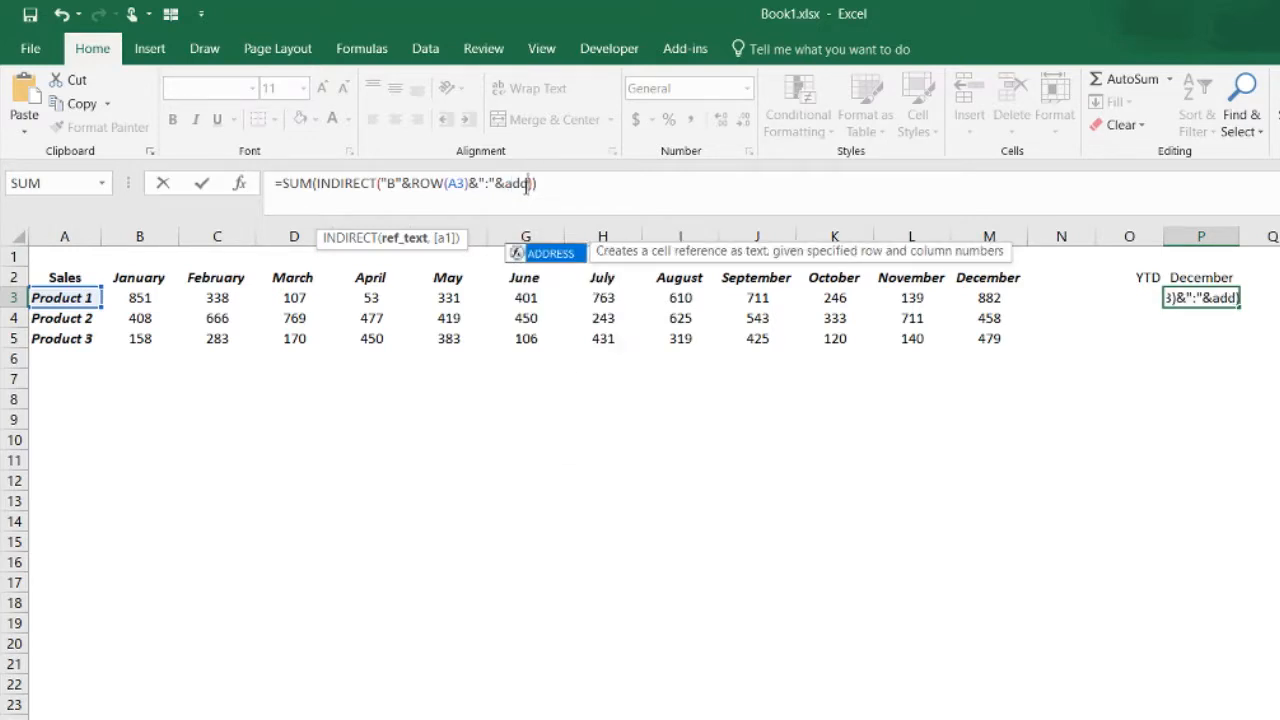
type("(")
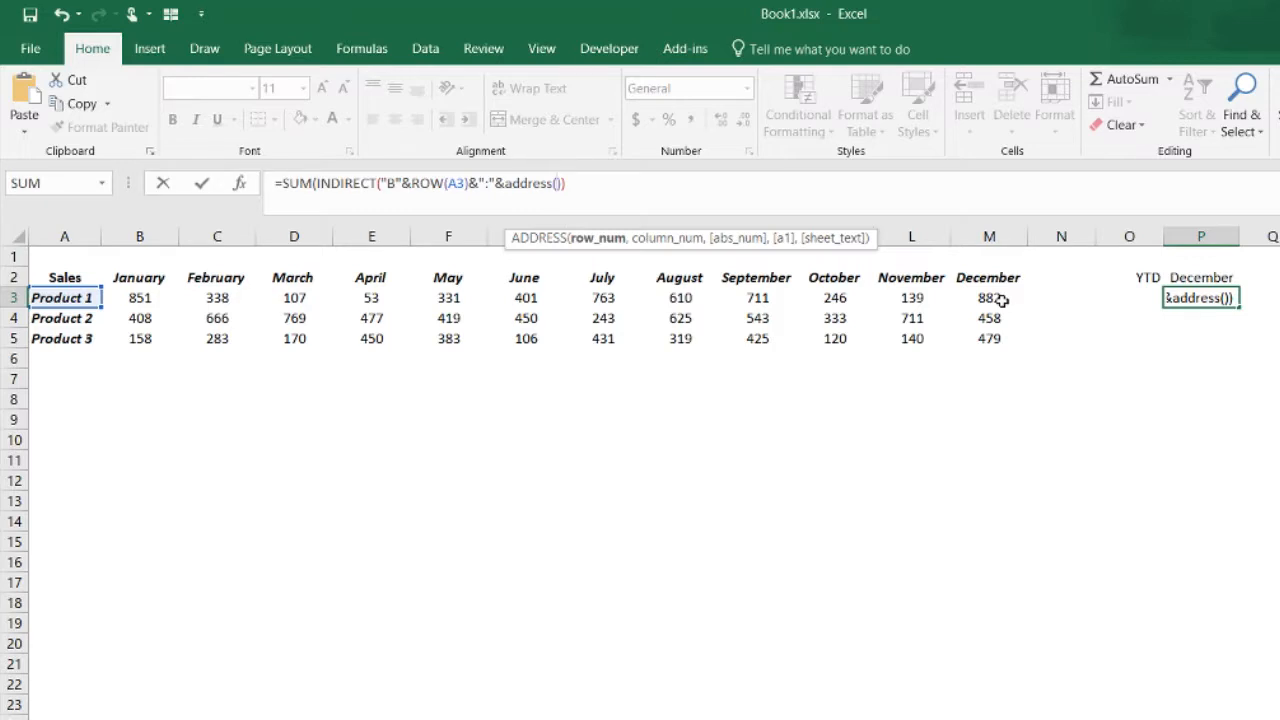
Enter ROW(A3) as the row number argument of the ADDRESS function in the P3 formula.
type("row")
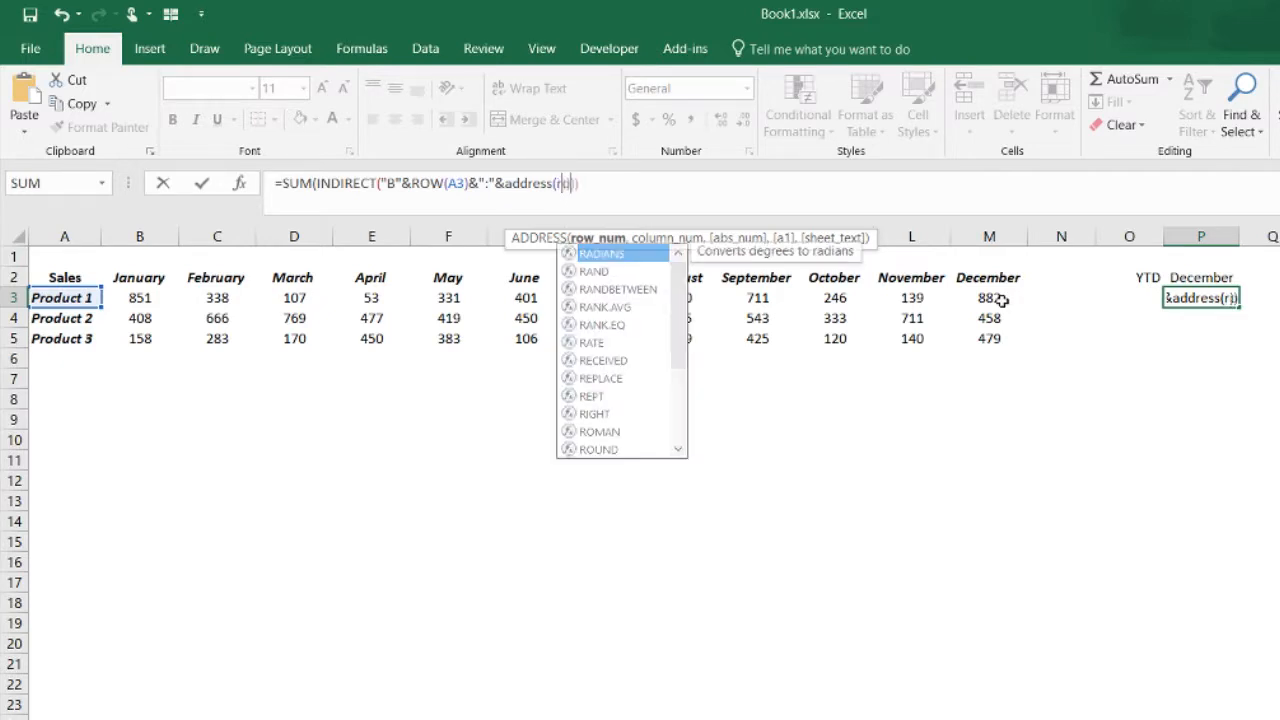
type("(")
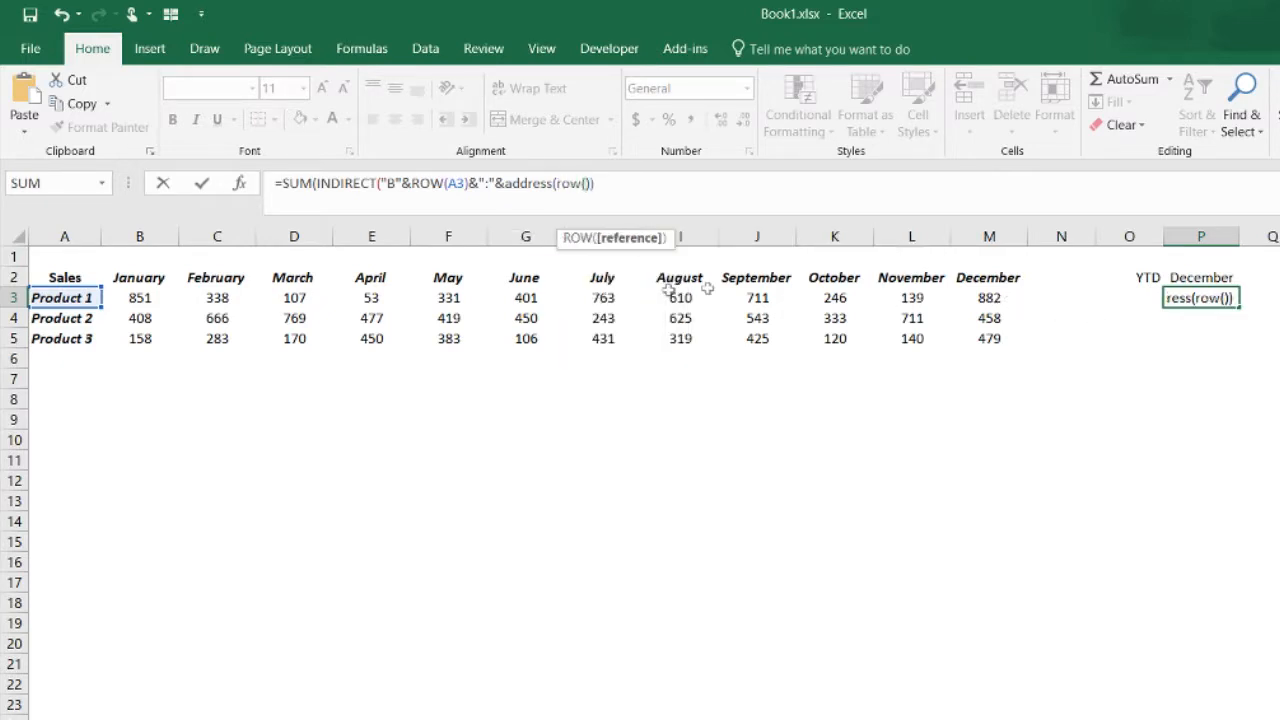
left_click(75, 298)
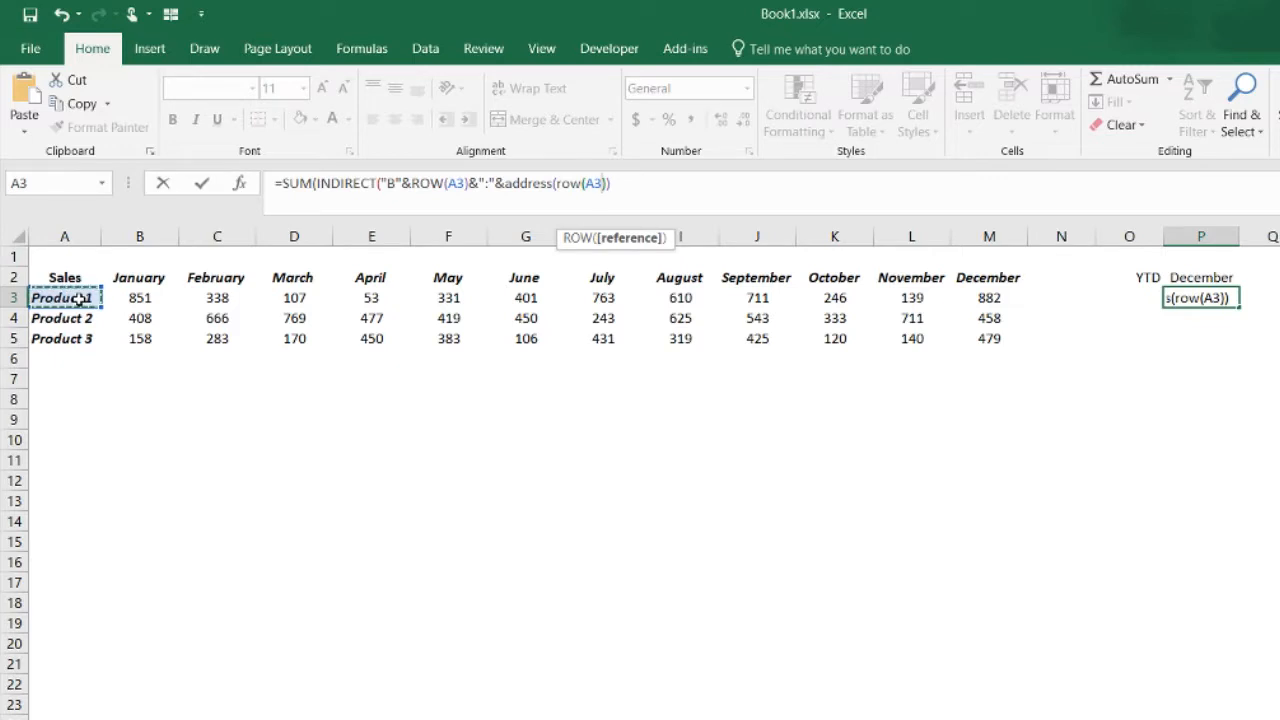
type("),")
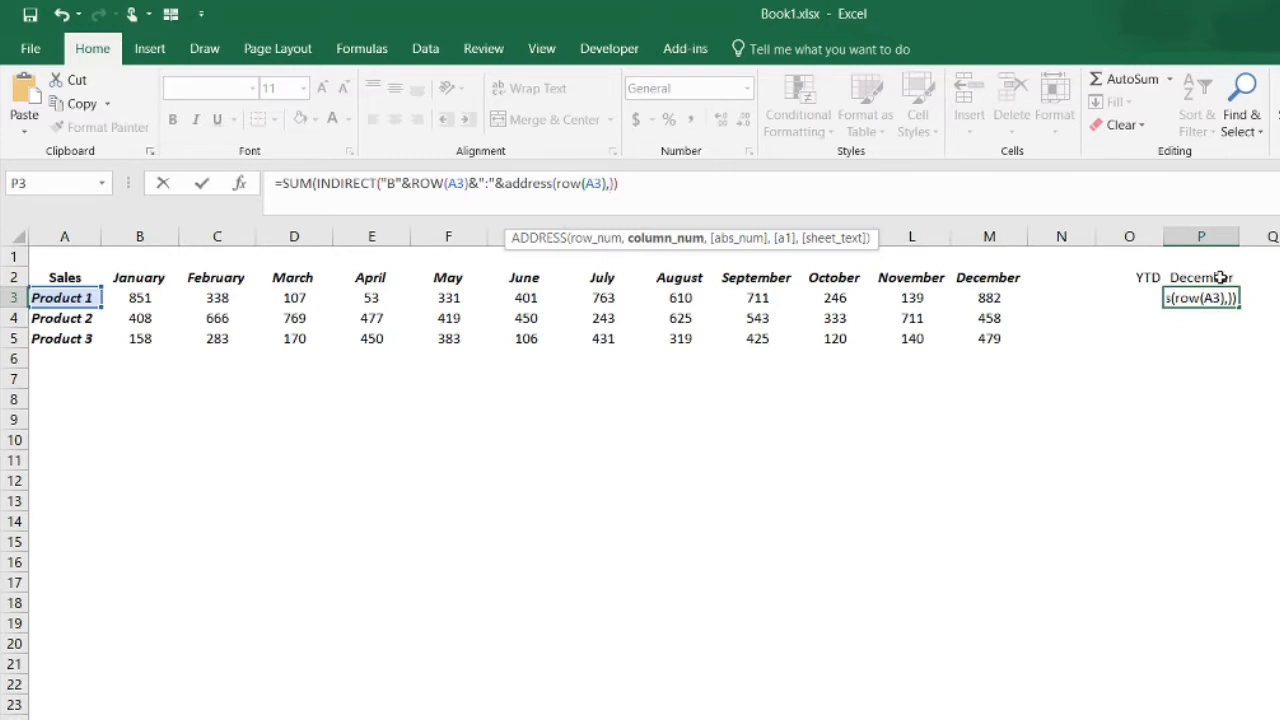
Add MATCH($P$2,$A$2:$M$2,0) as the ADDRESS column number, with absolute references and an exact match.
type("match(")
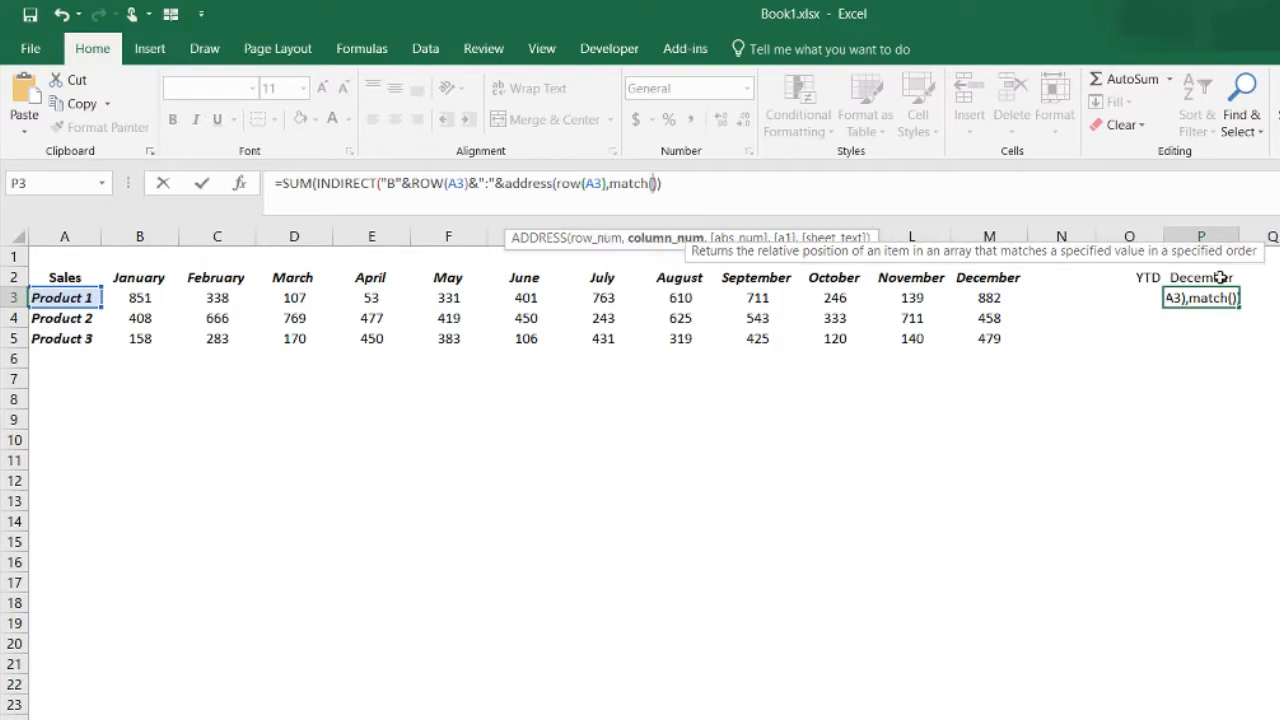
left_click(1213, 283)
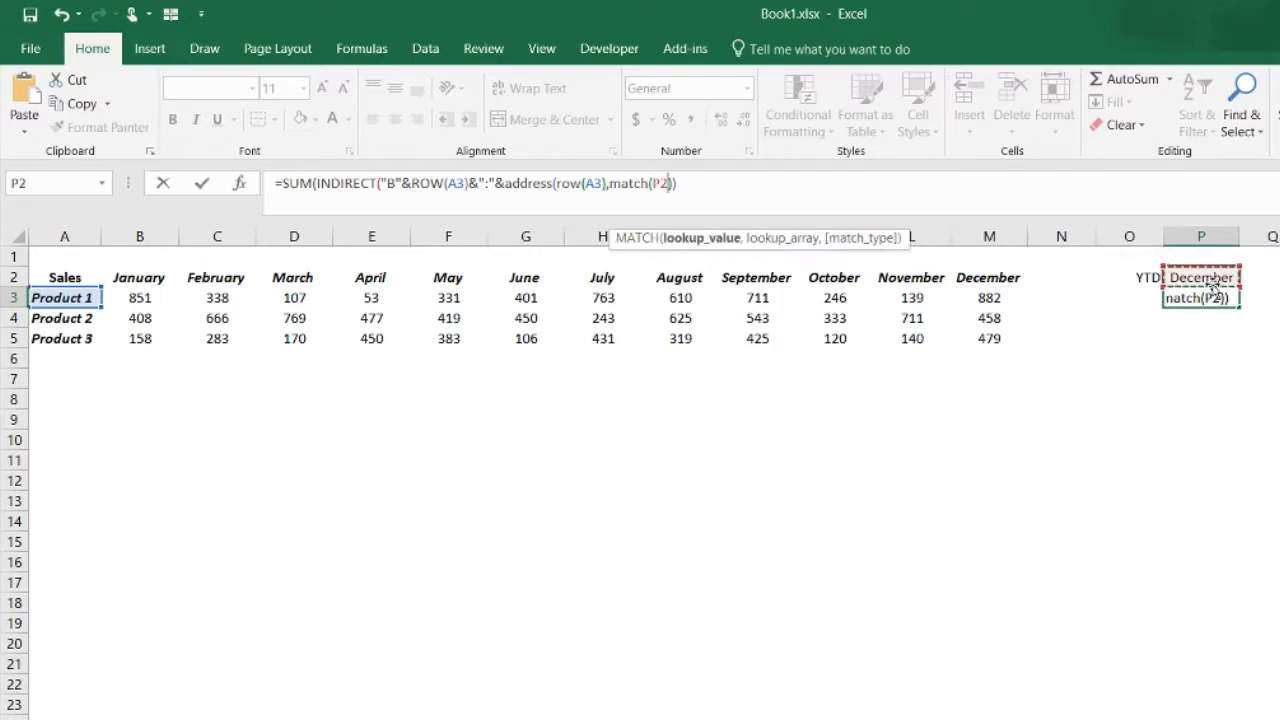
key("F4")
type(",")
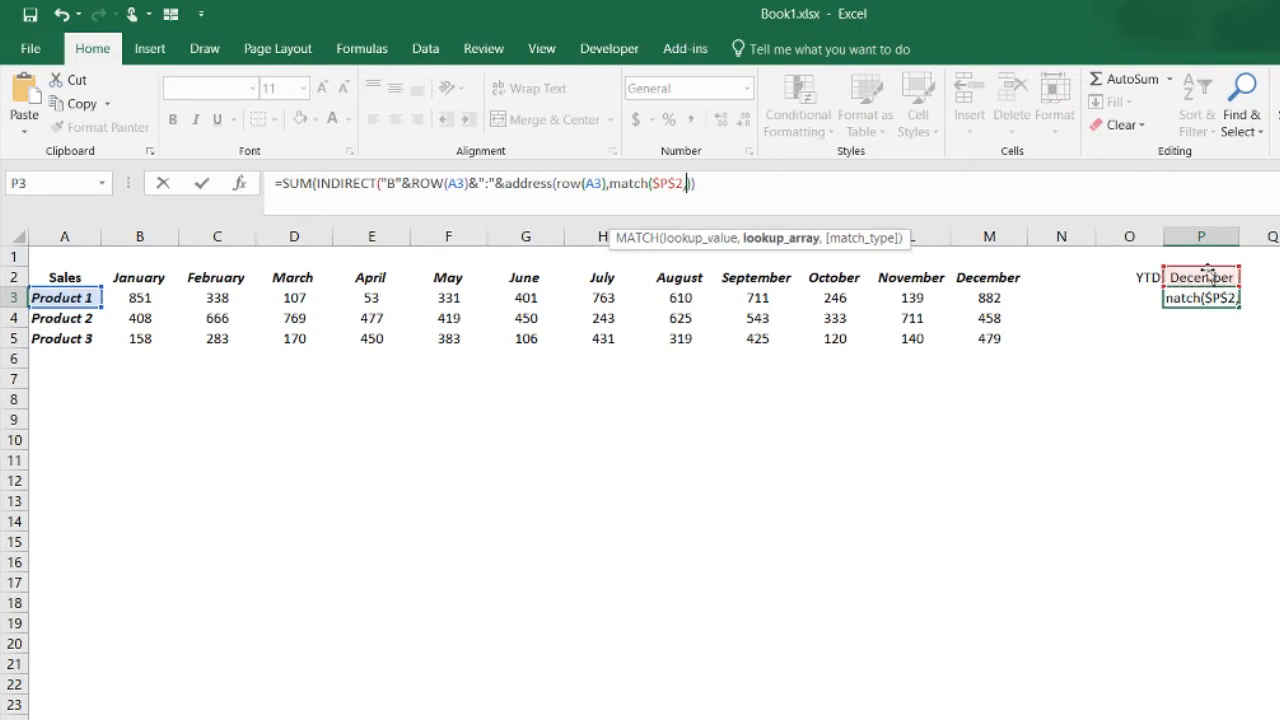
left_click_drag(52, 278, 1014, 278)
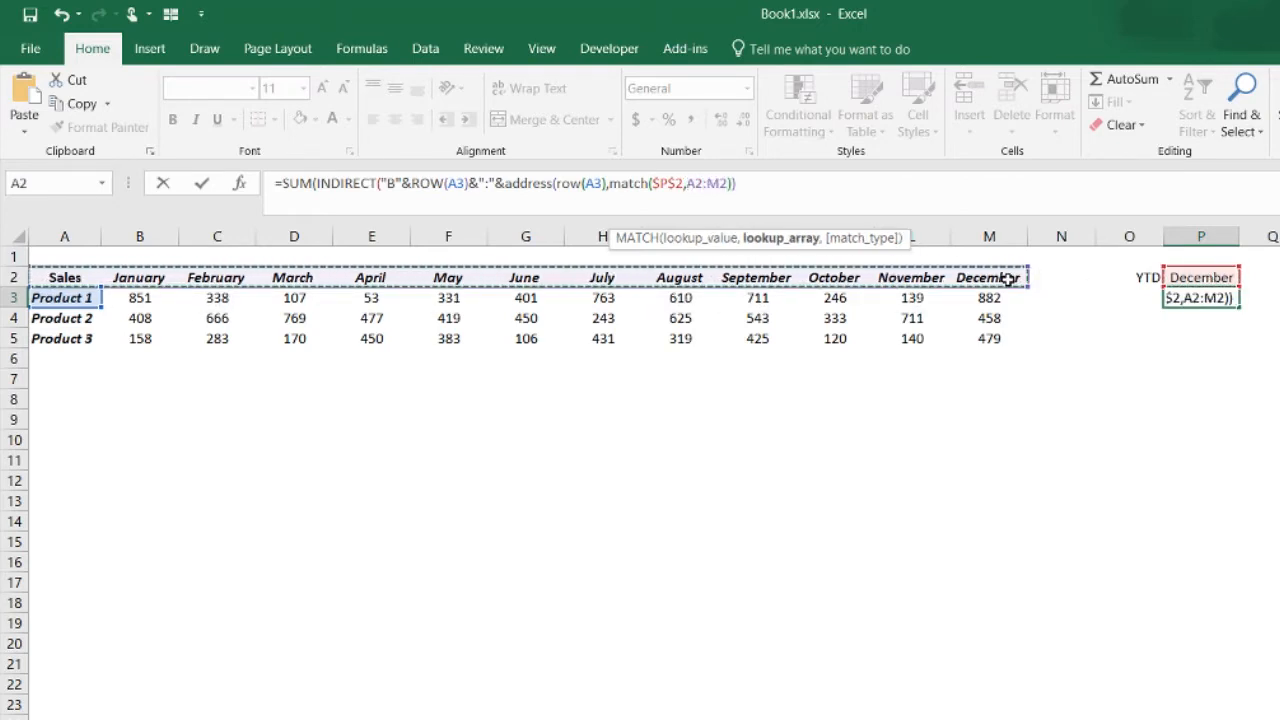
key("F4")
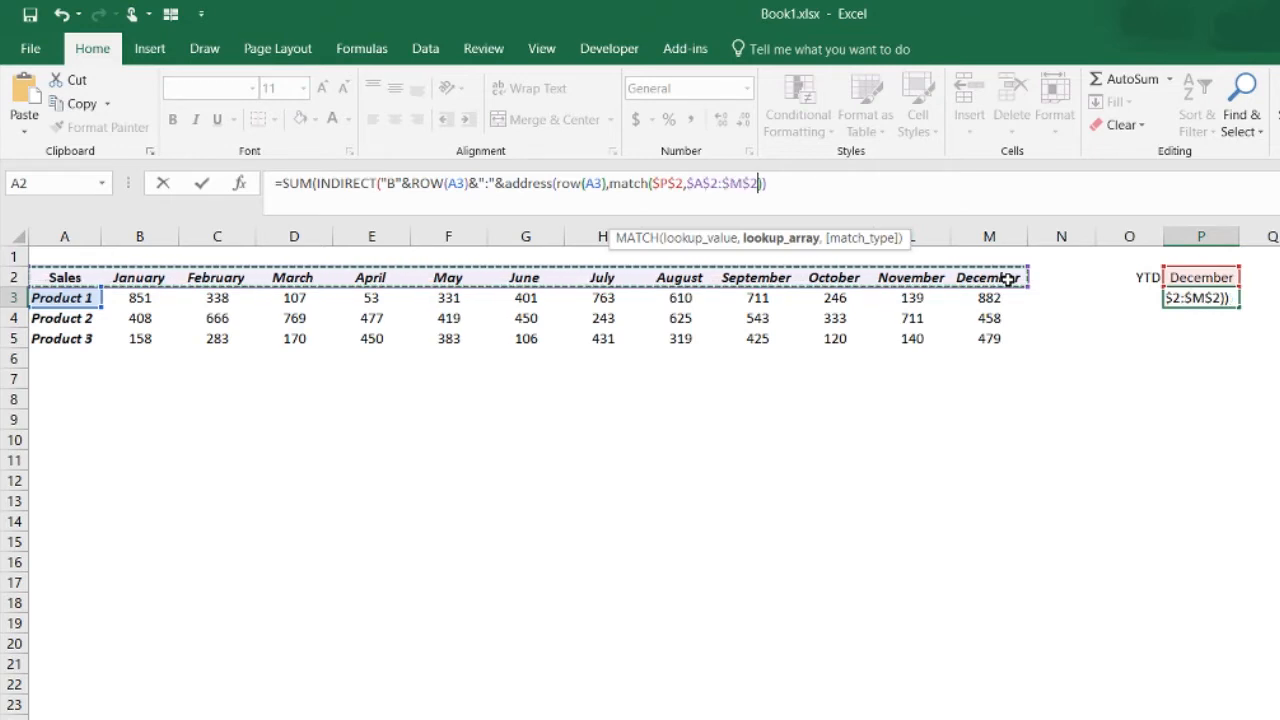
type(",0")
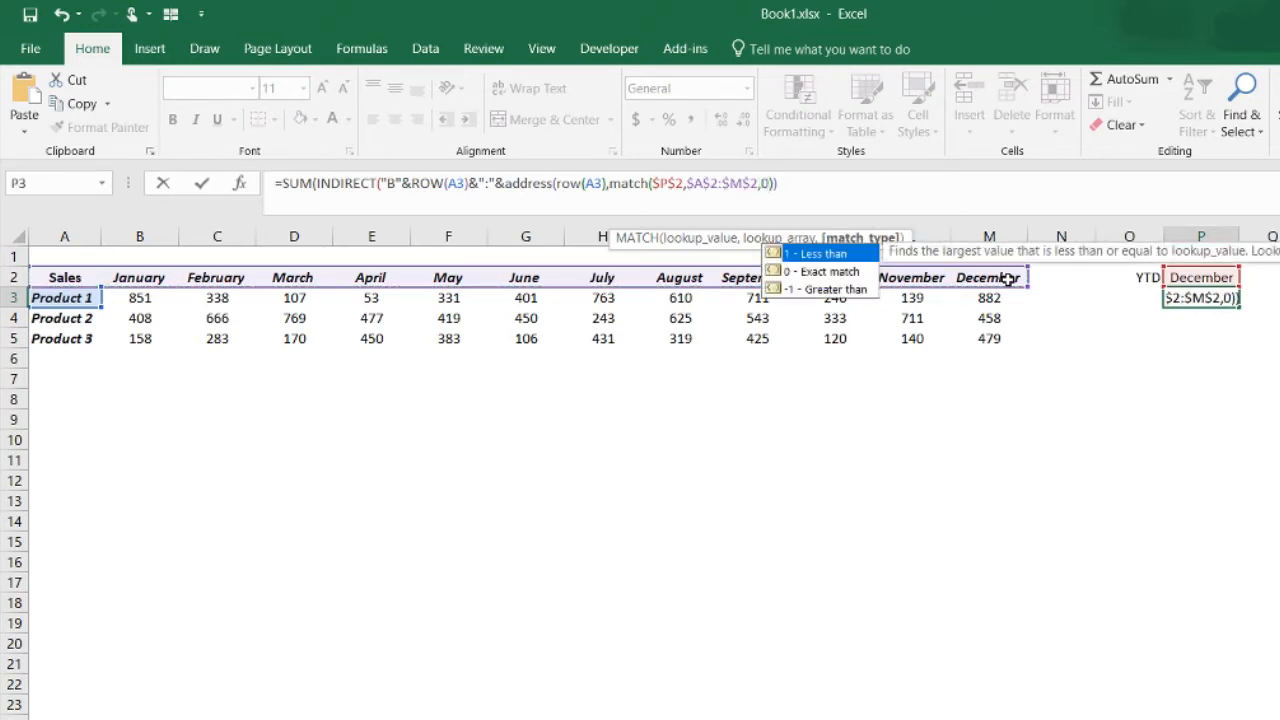
Close the remaining parentheses, commit the P3 formula and fill it down through P5.
left_click(793, 180)
type("))")
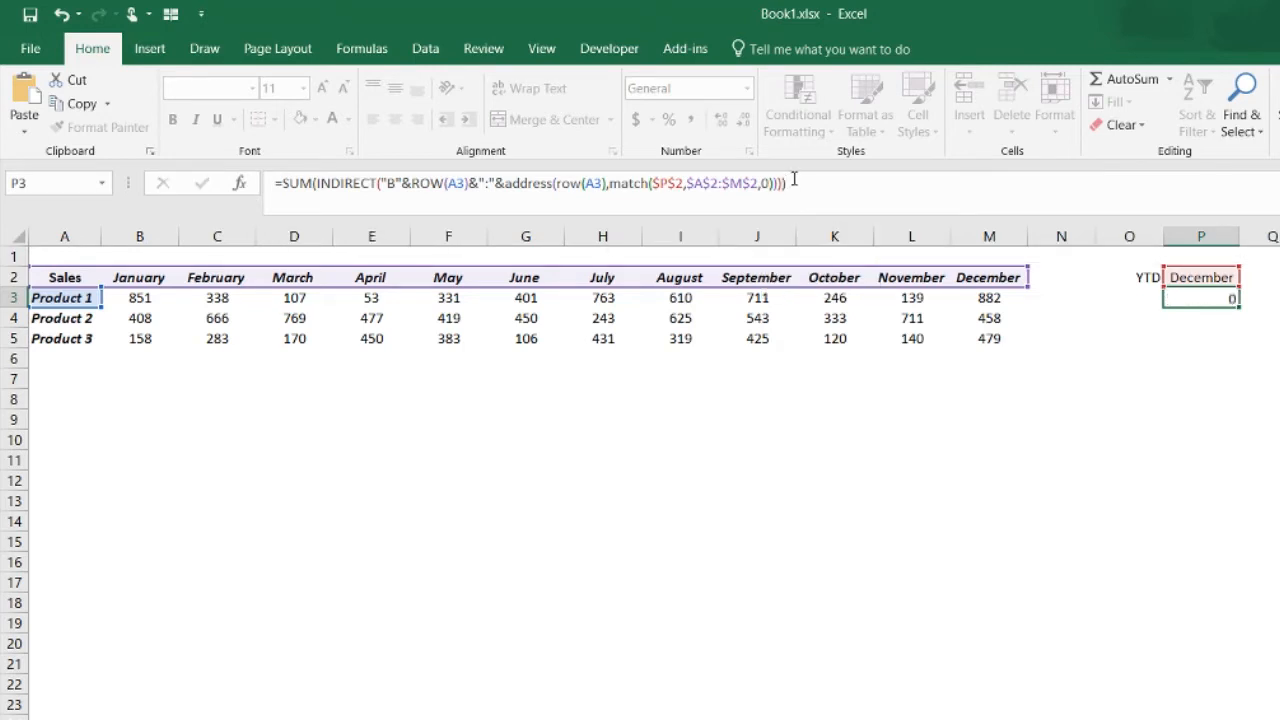
key("Return")
left_click(1229, 296)
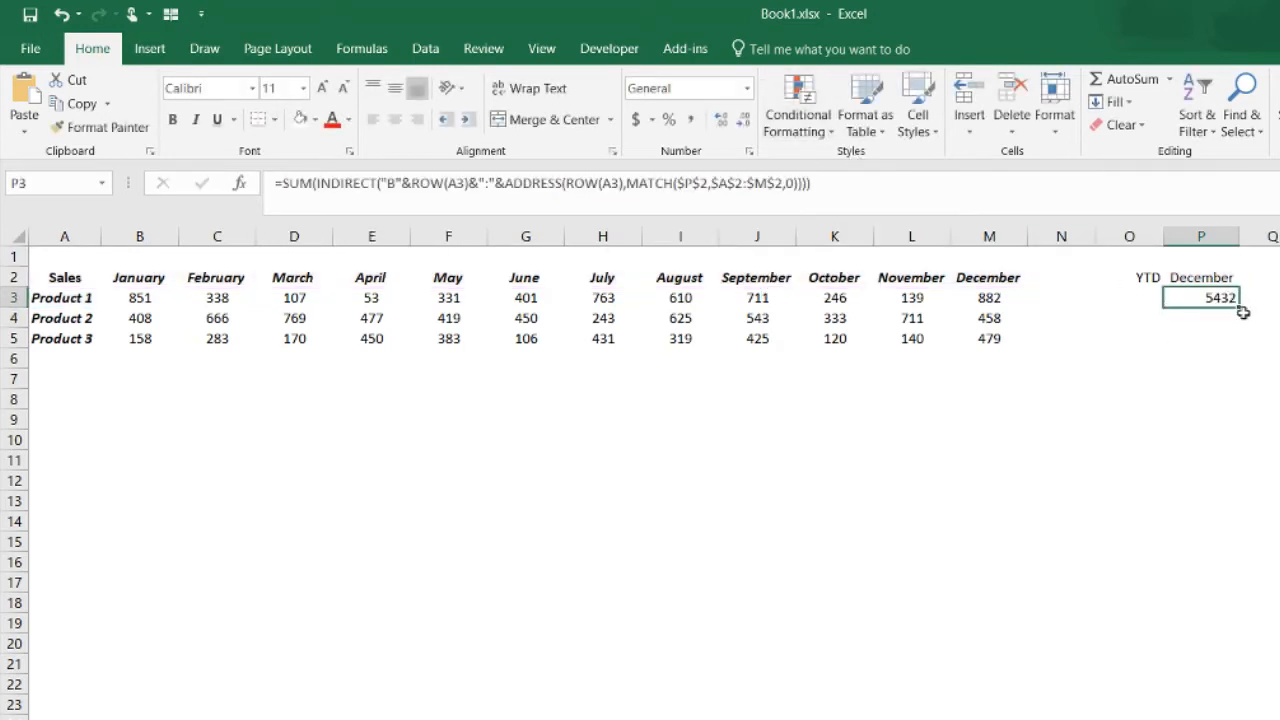
left_click_drag(1239, 309, 1240, 346)
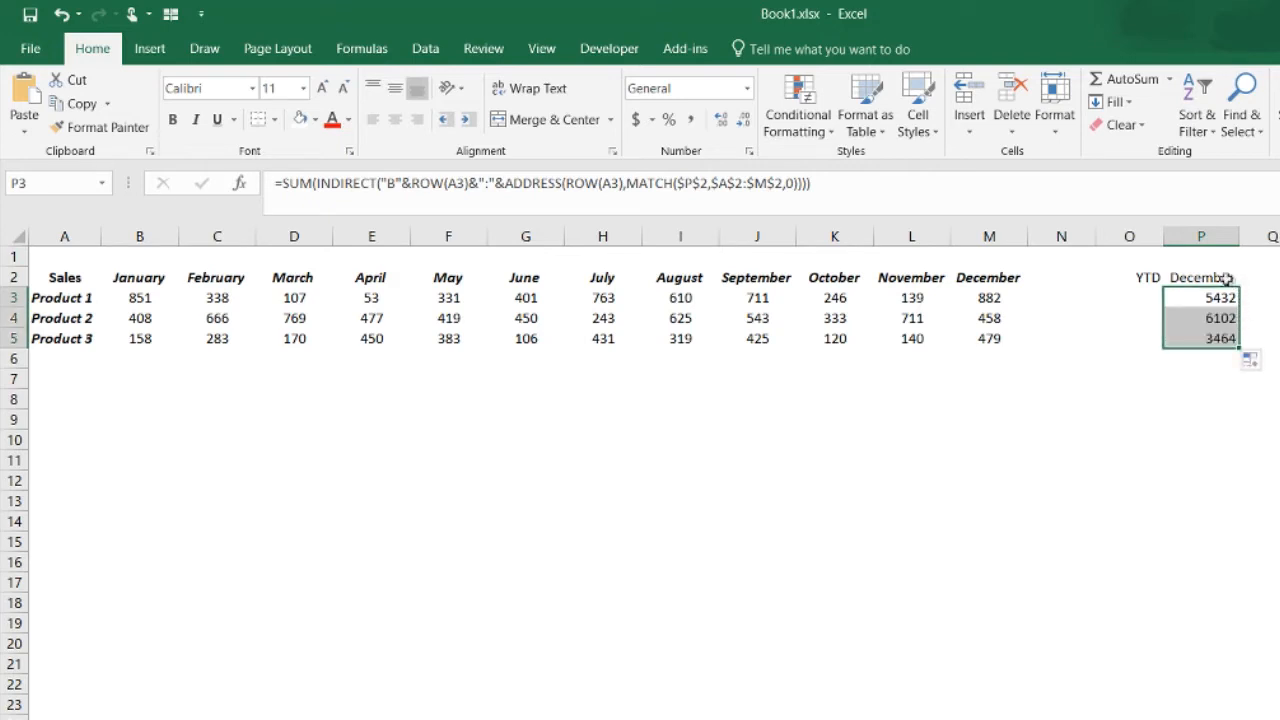
Test the year-to-date sums by setting the month in P2 to November and then to September.
left_click(1236, 281)
left_click(1249, 279)
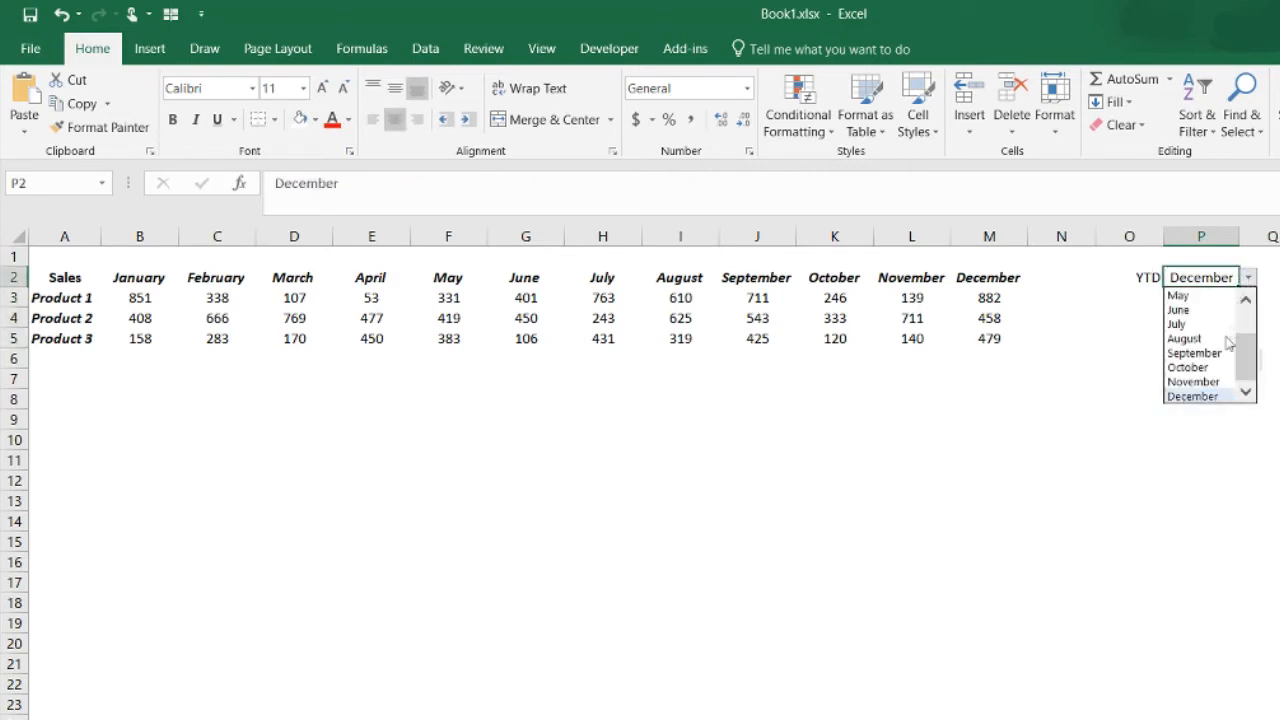
left_click(1190, 380)
left_click(1249, 279)
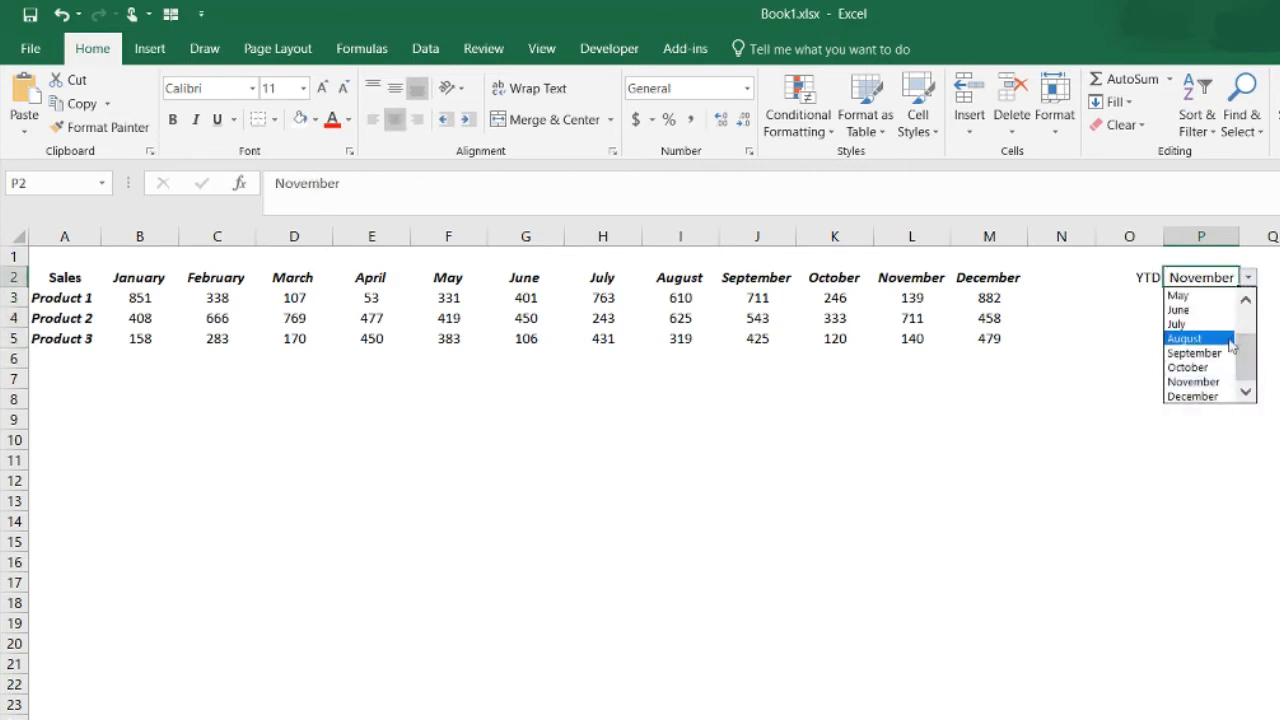
left_click(1198, 353)
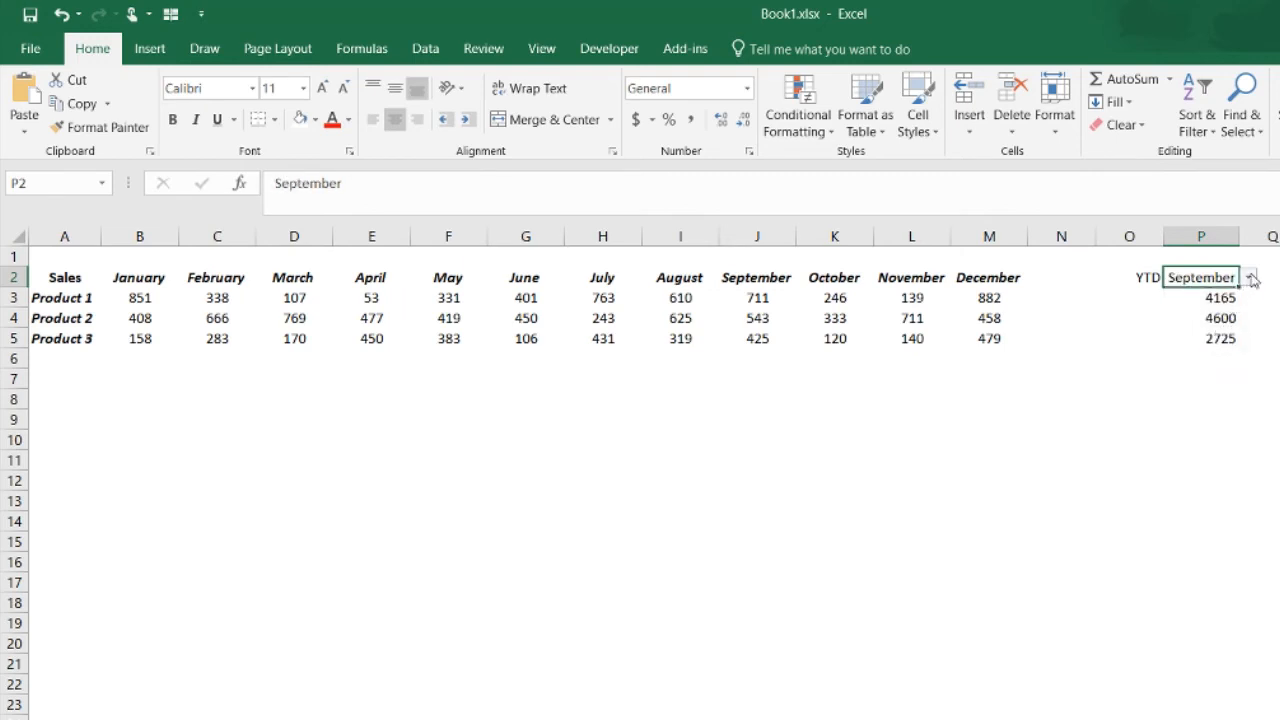